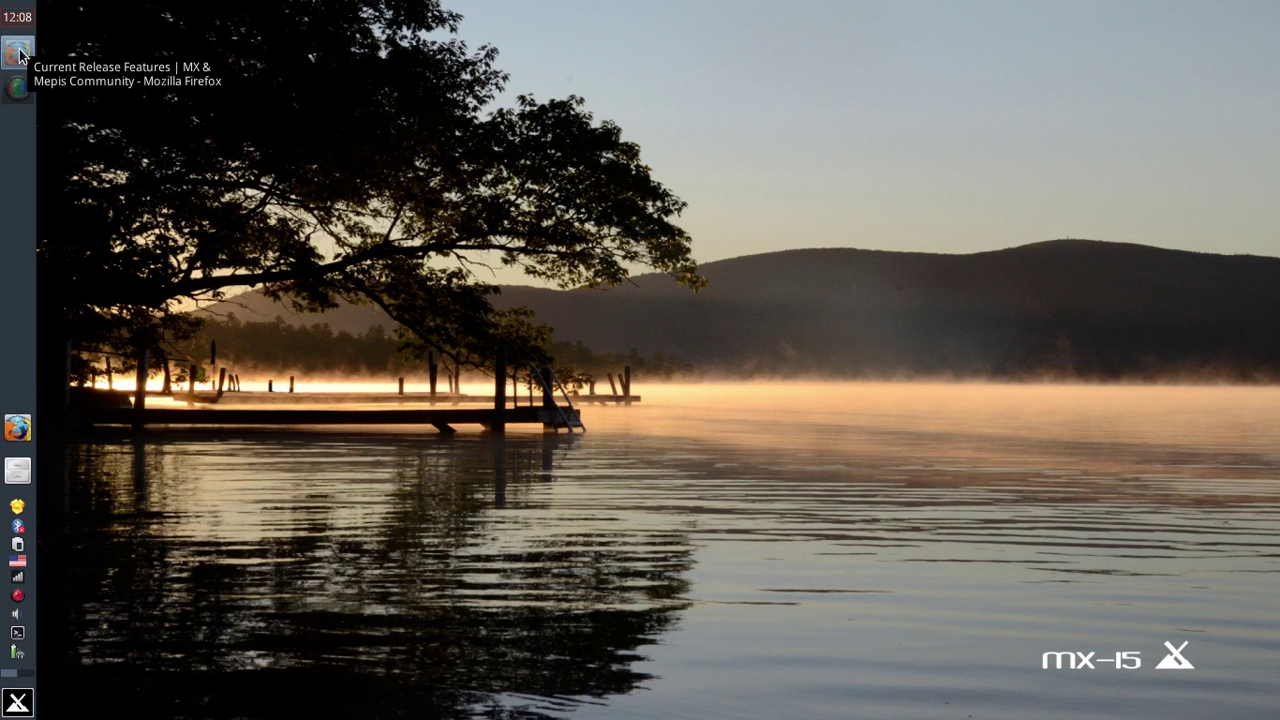
- Bring up the Firefox window with the MX Linux release features and check the installed browser plugins
left_click(18, 54)
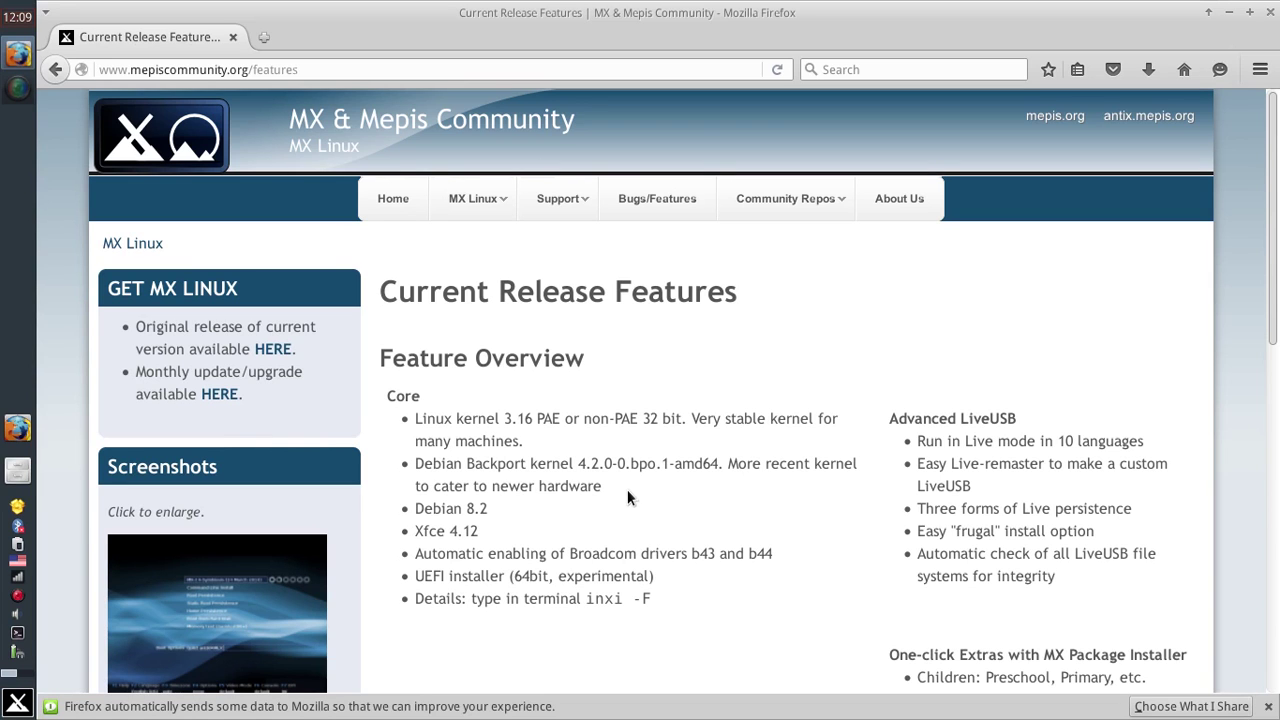
scroll(628, 491, "down", 5)
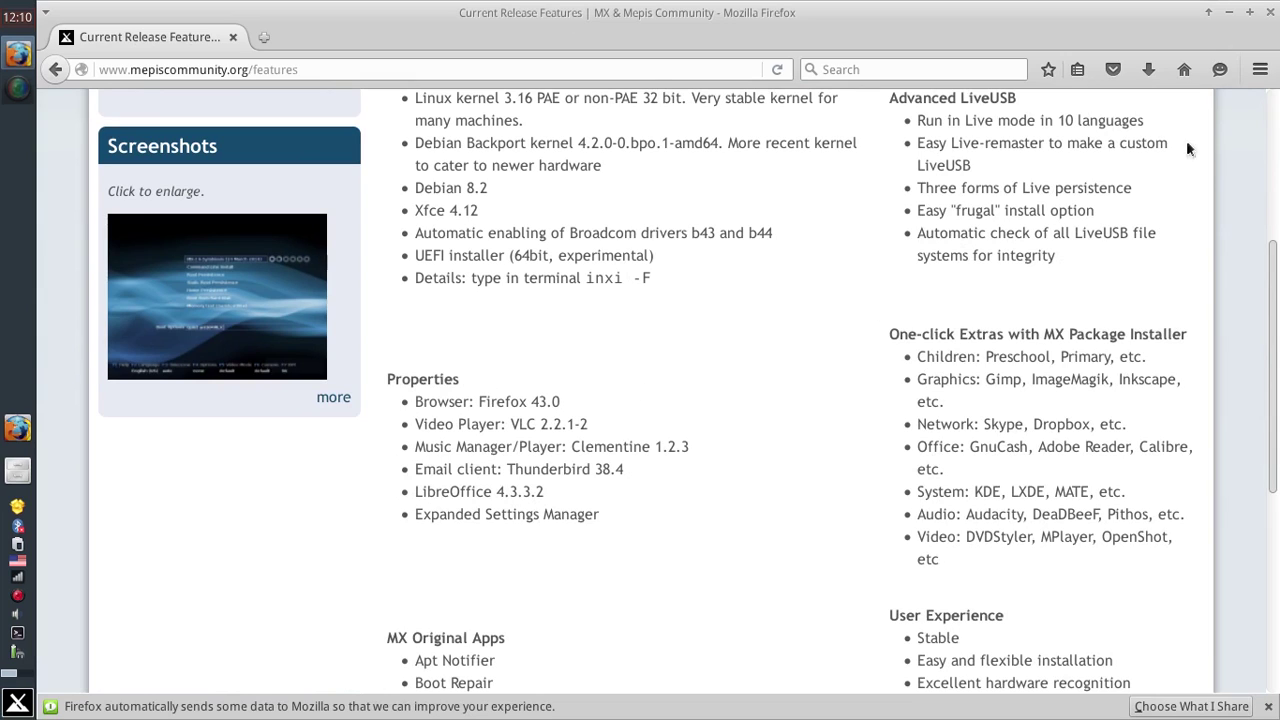
left_click(1264, 78)
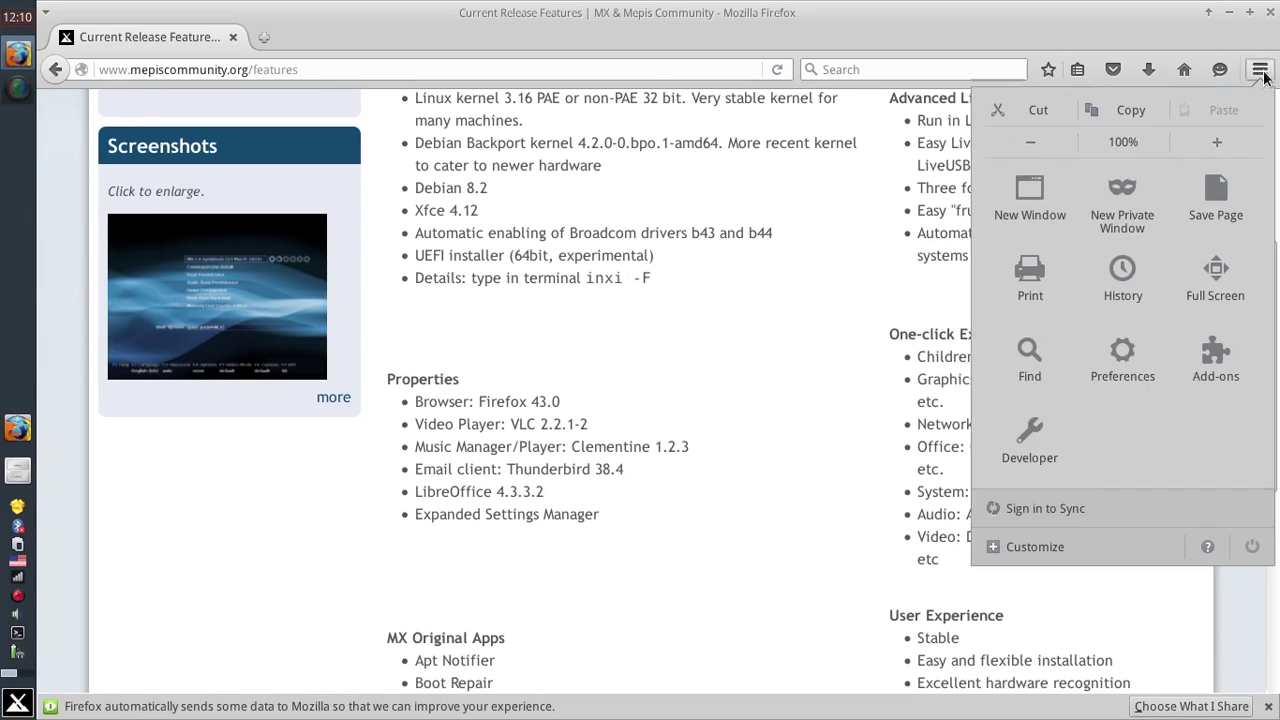
left_click(1203, 360)
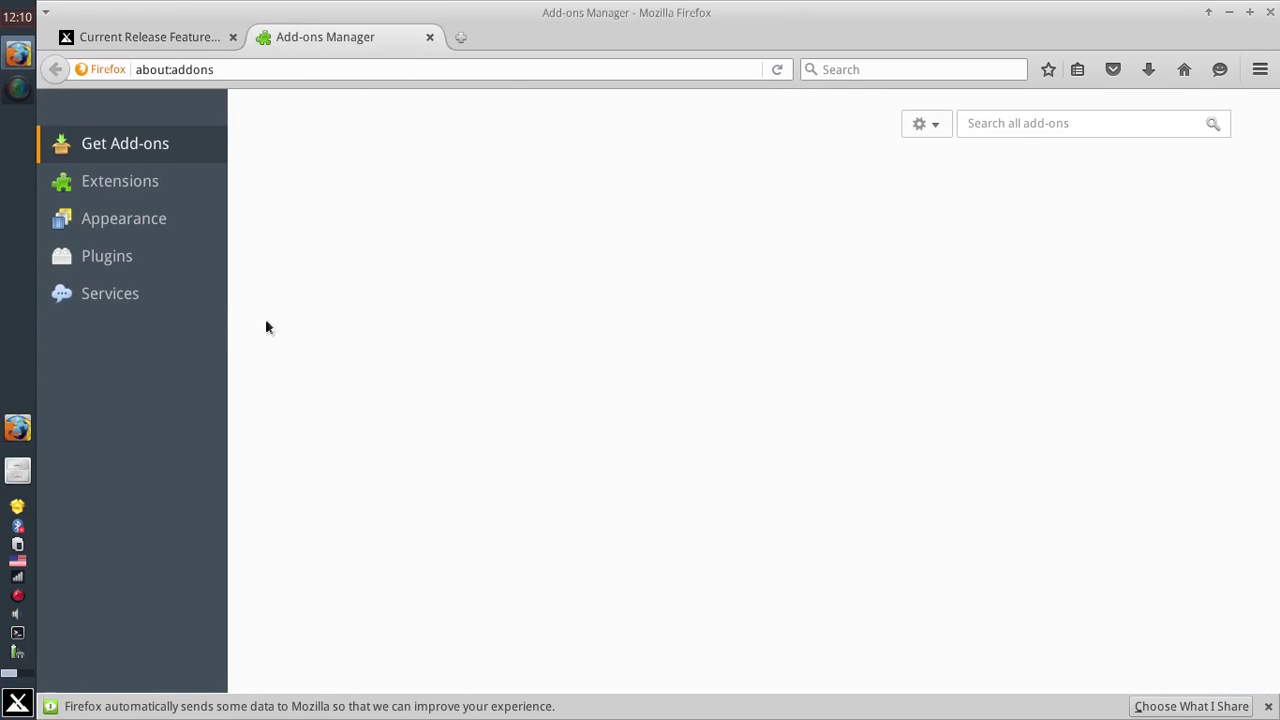
left_click(115, 262)
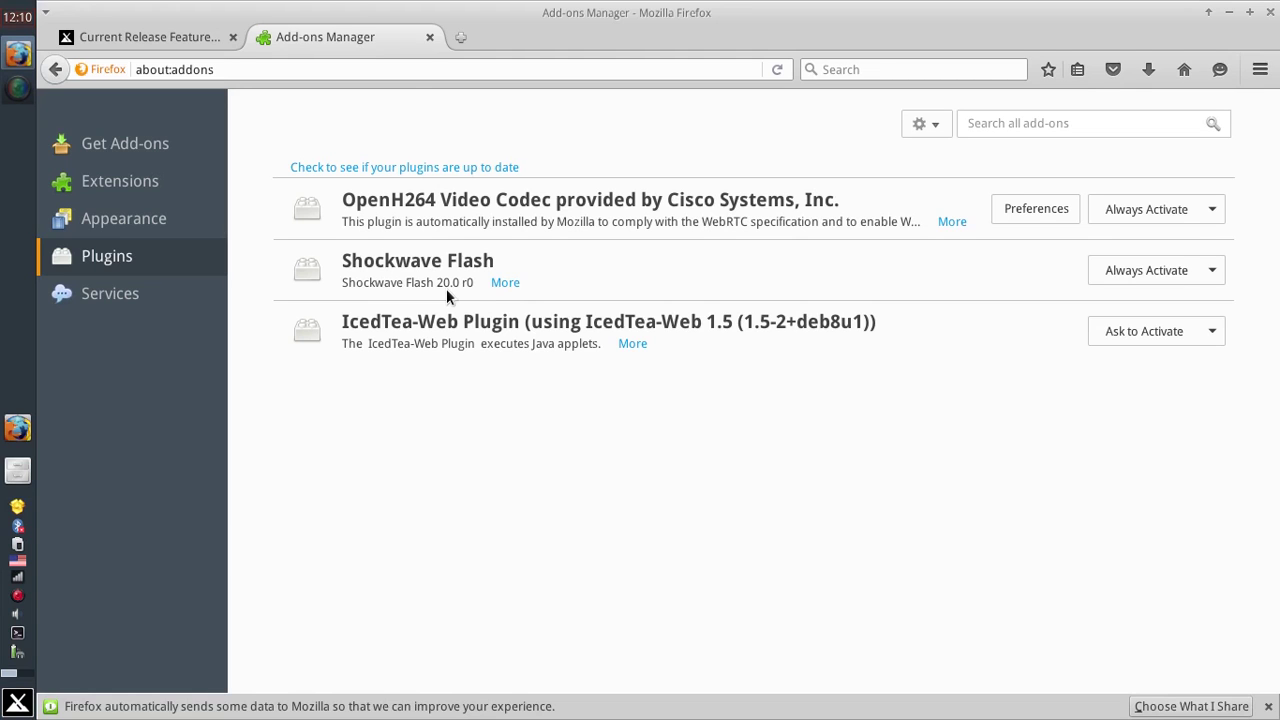
left_click(430, 41)
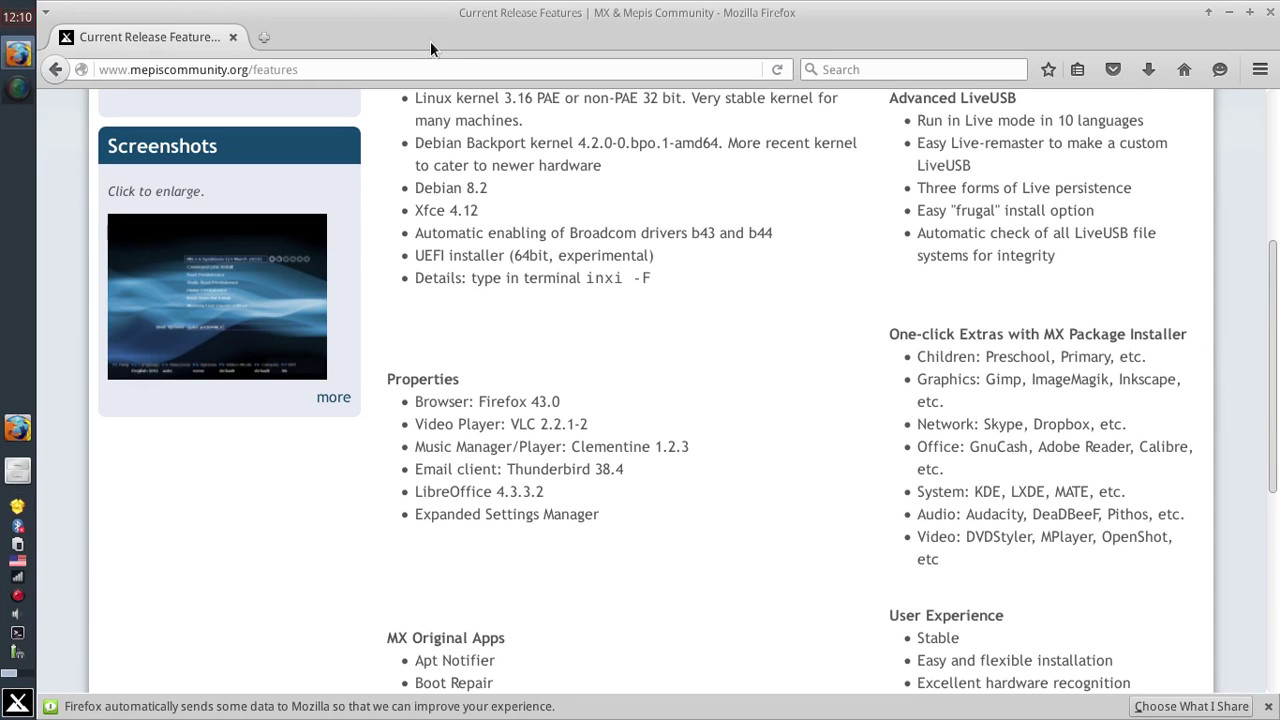
- Review the core features, default applications and one-click extras on the Current Release Features page
scroll(804, 391, "up", 5)
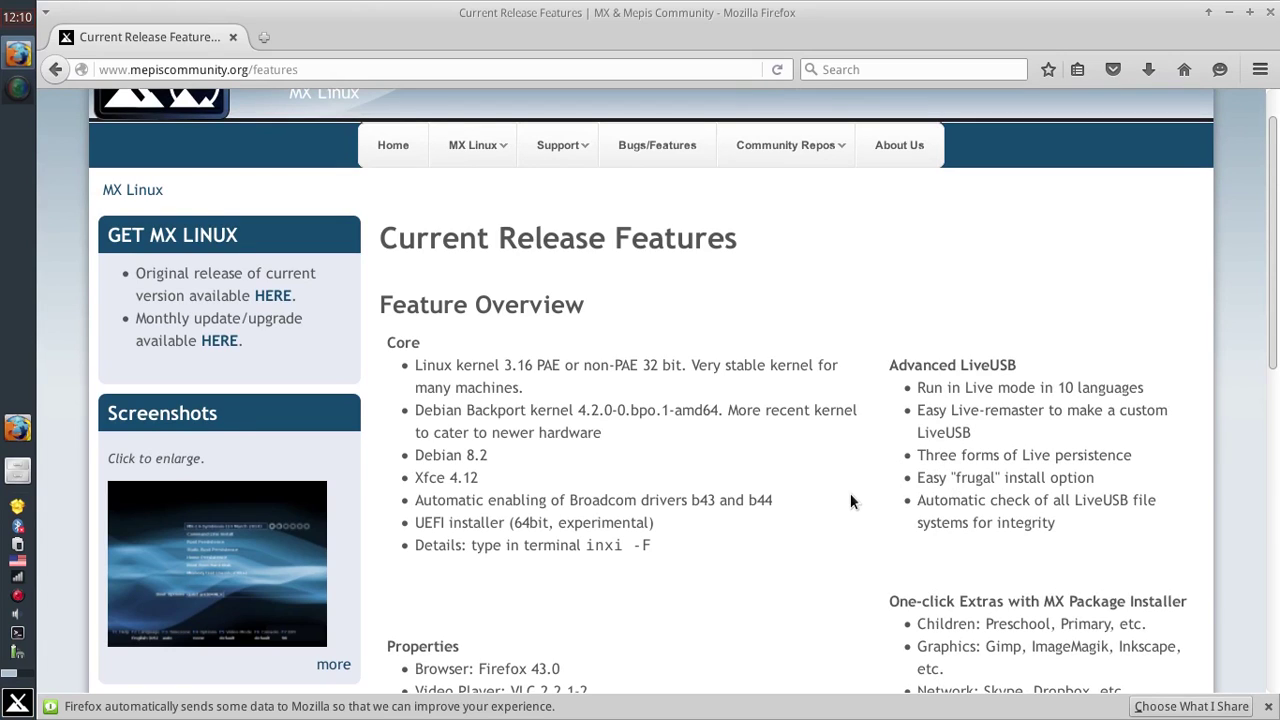
scroll(851, 501, "down", 5)
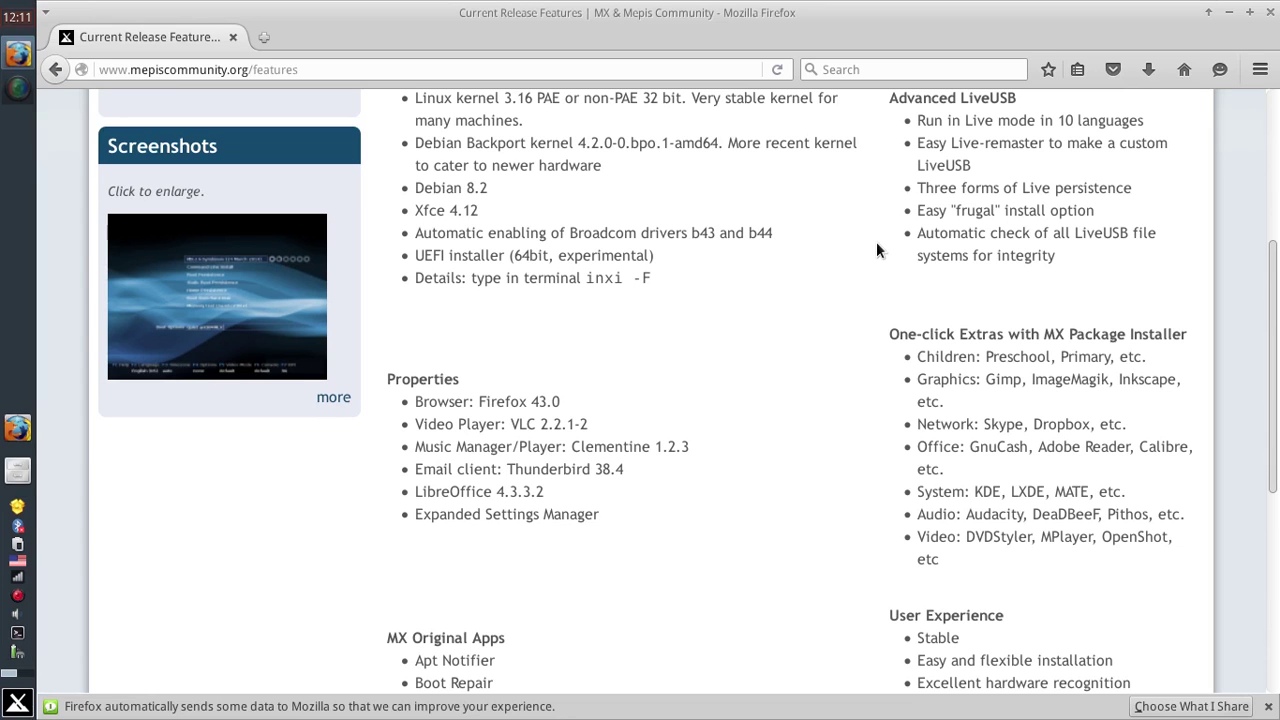
scroll(885, 413, "down", 2)
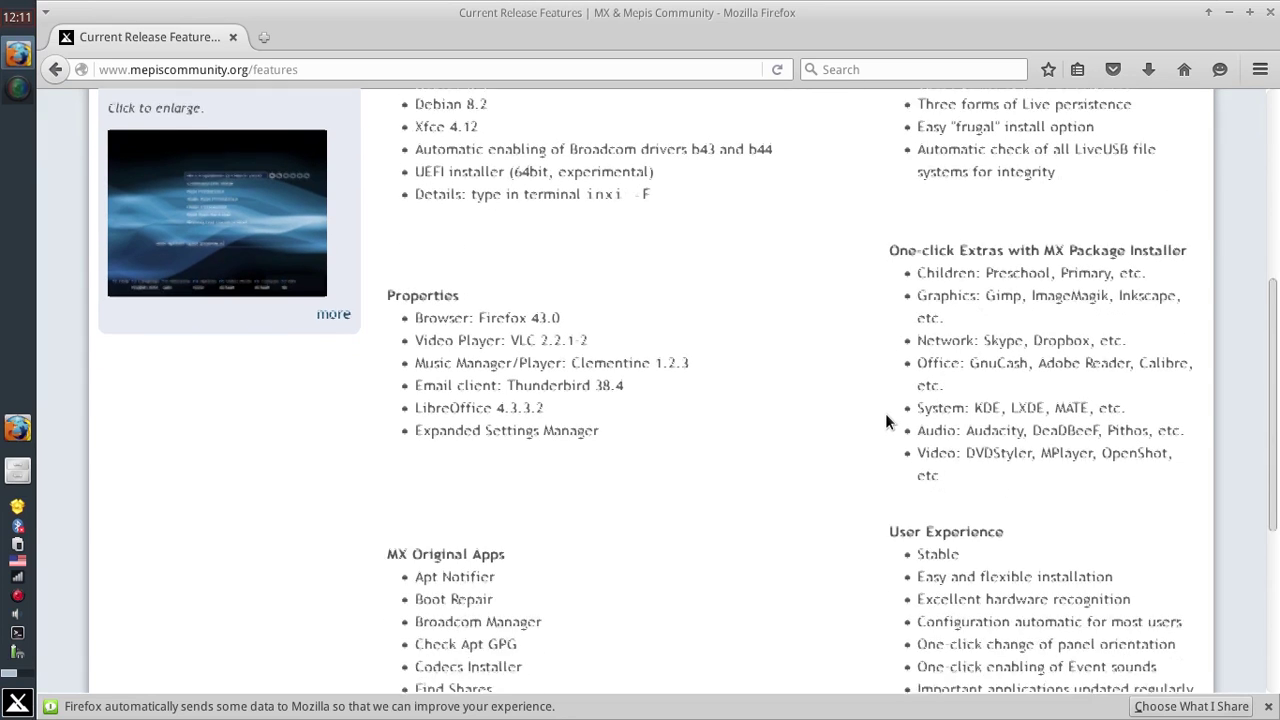
- Find MX Package Installer by searching the installed applications for "pc", launch it and authenticate with the administrative password
left_click(18, 703)
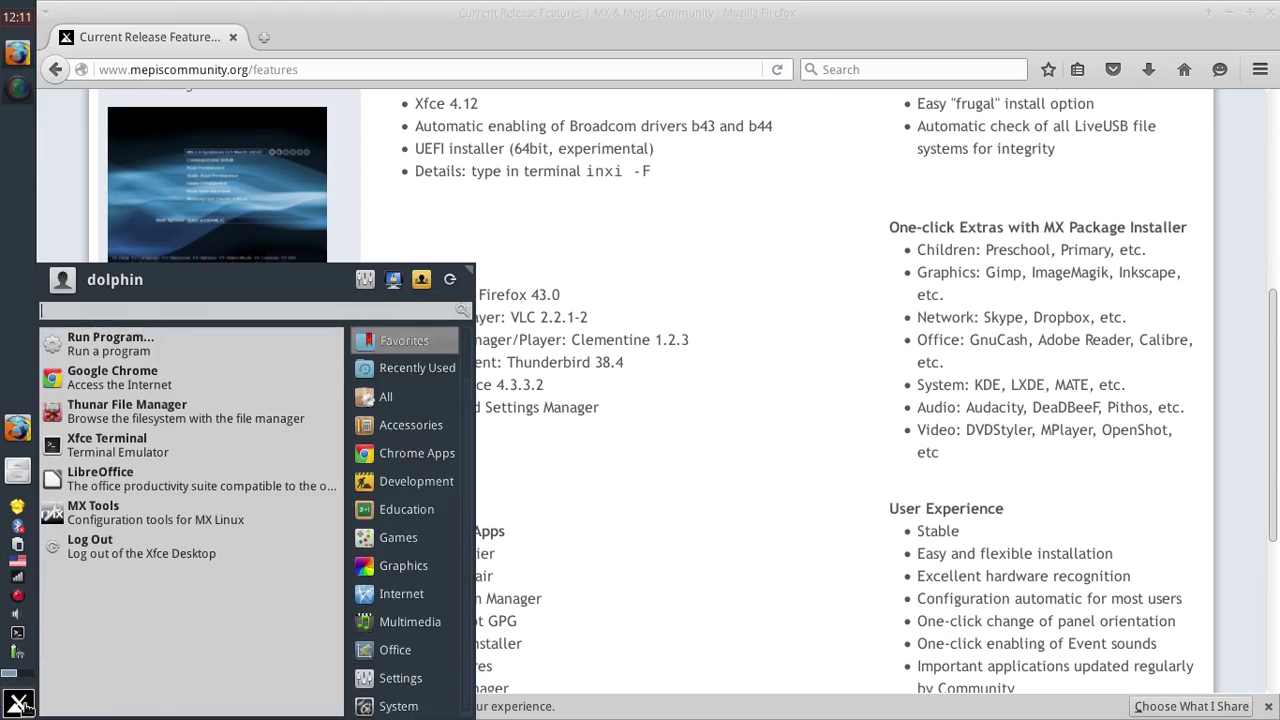
type("pc")
key("Down")
key("Down")
key("Down")
key("Down")
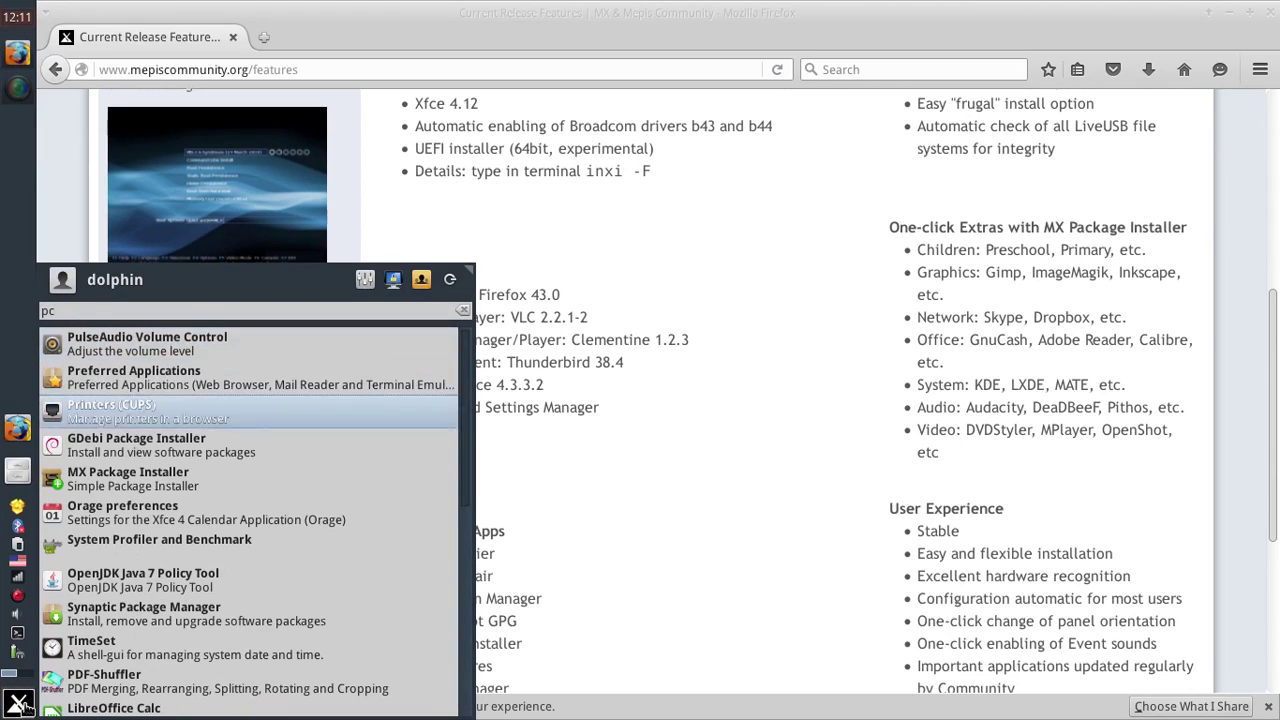
key("Return")
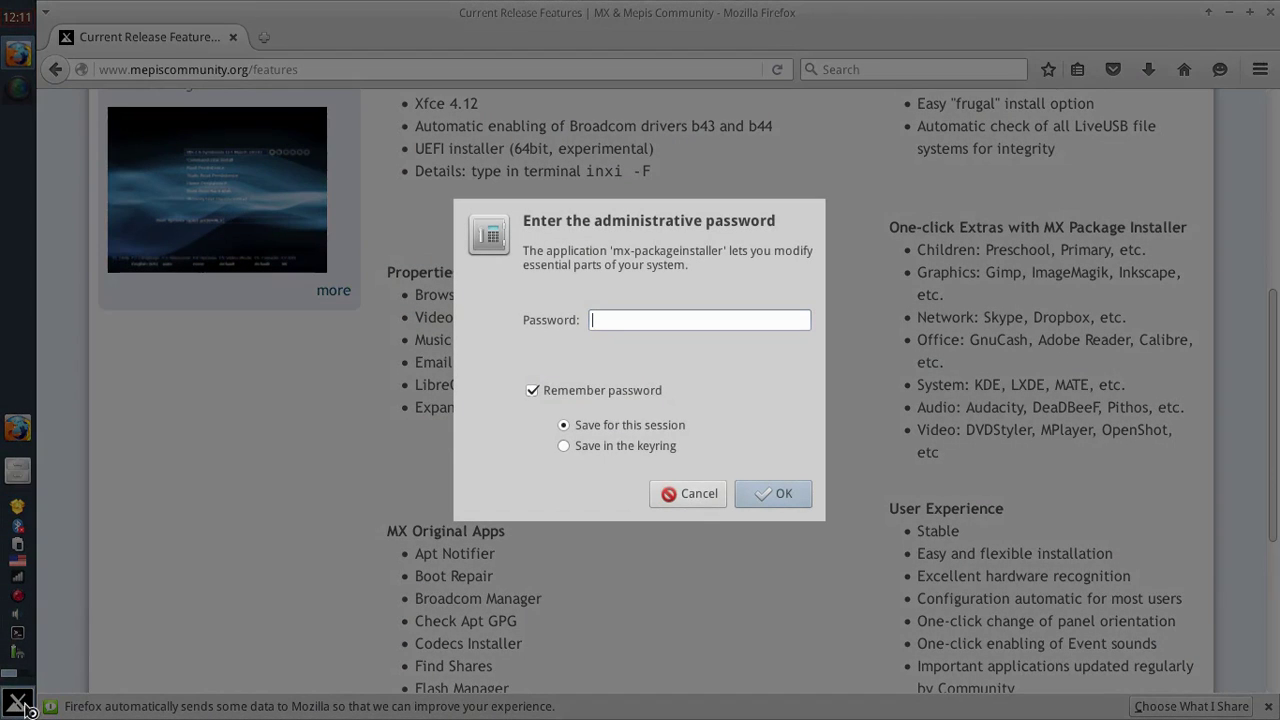
type("****")
key("Return")
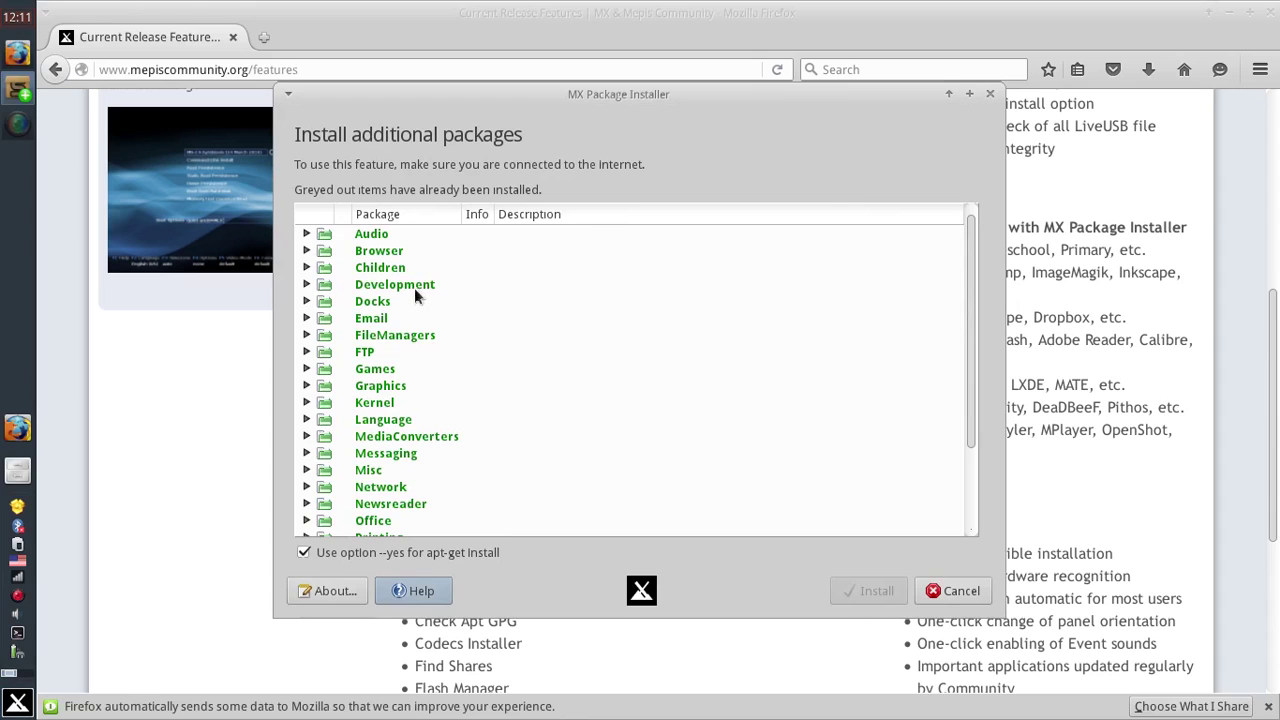
- Examine the packages offered in the Browser and Children categories
left_click(310, 253)
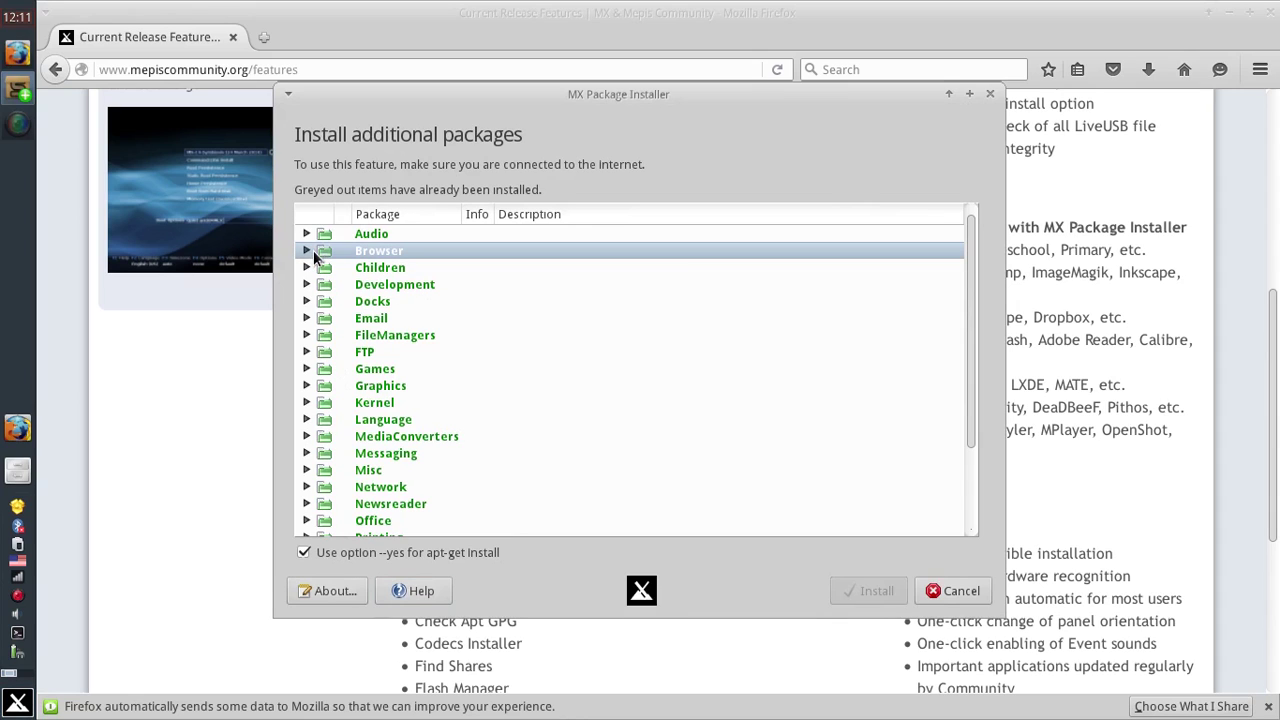
left_click(307, 251)
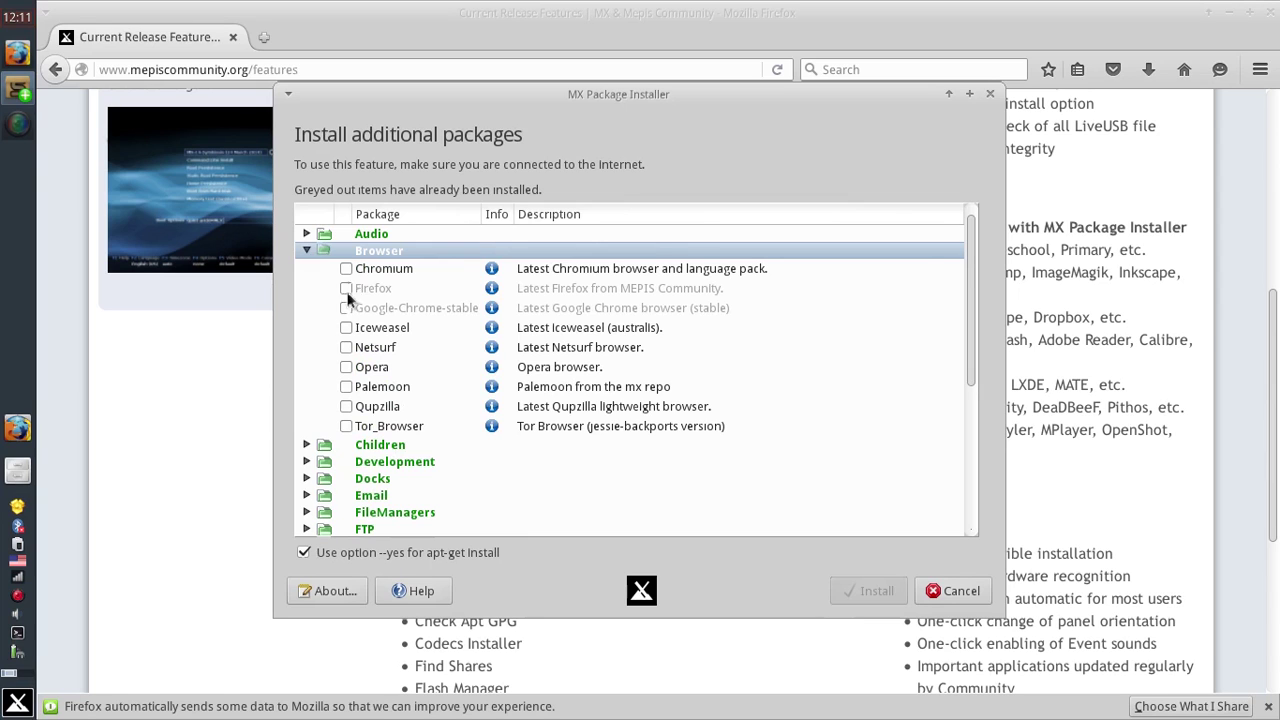
left_click(307, 445)
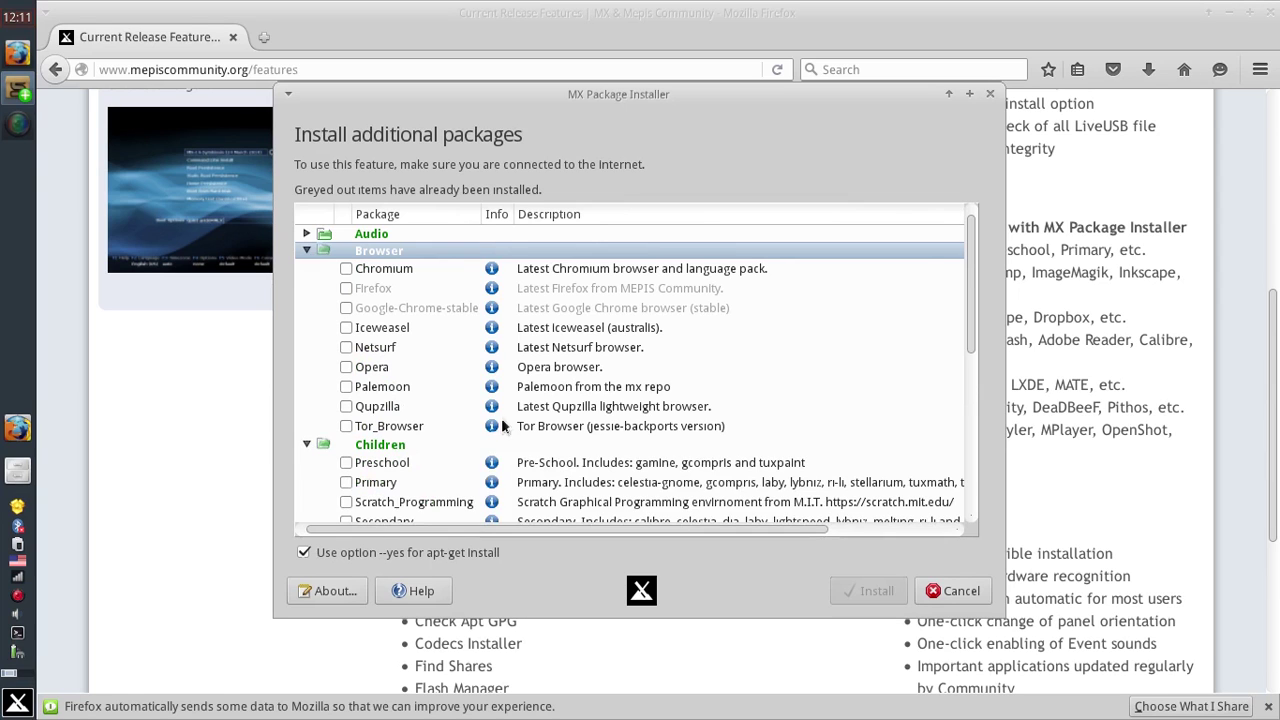
scroll(502, 428, "down", 3)
scroll(501, 419, "down", 1)
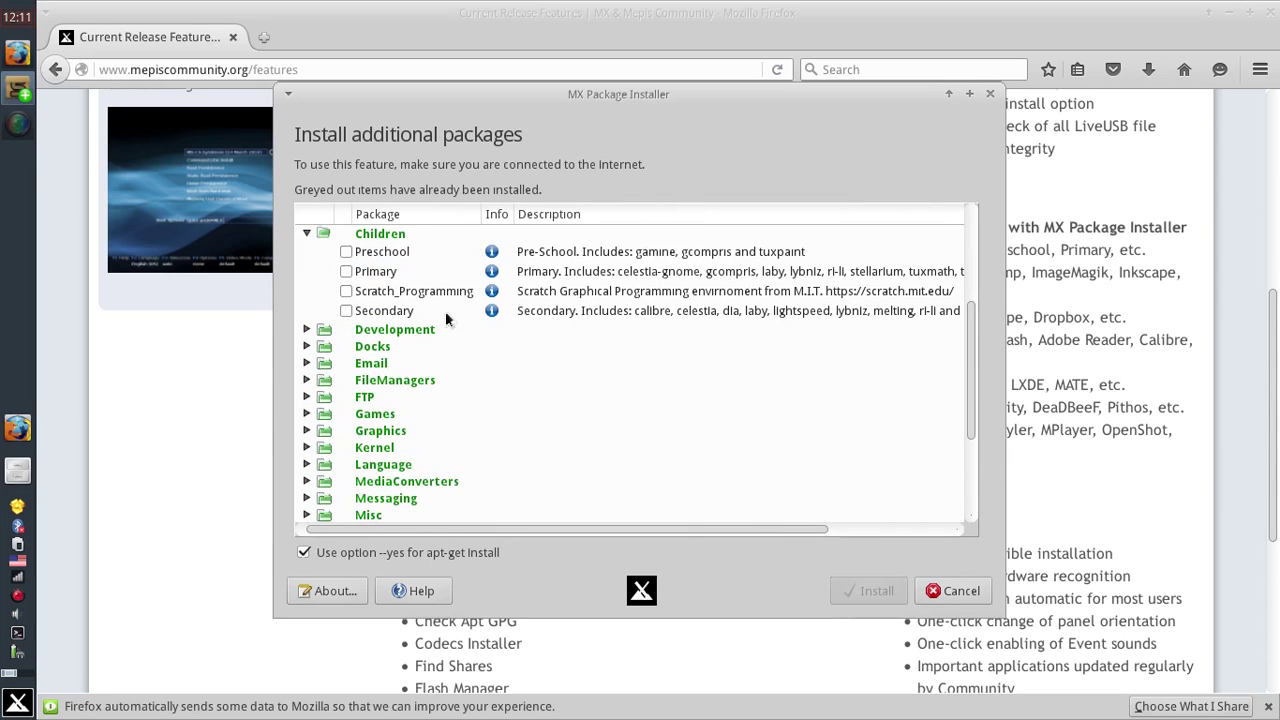
- Examine the packages in the Development and Docks categories, collapsing each one after viewing
left_click(307, 329)
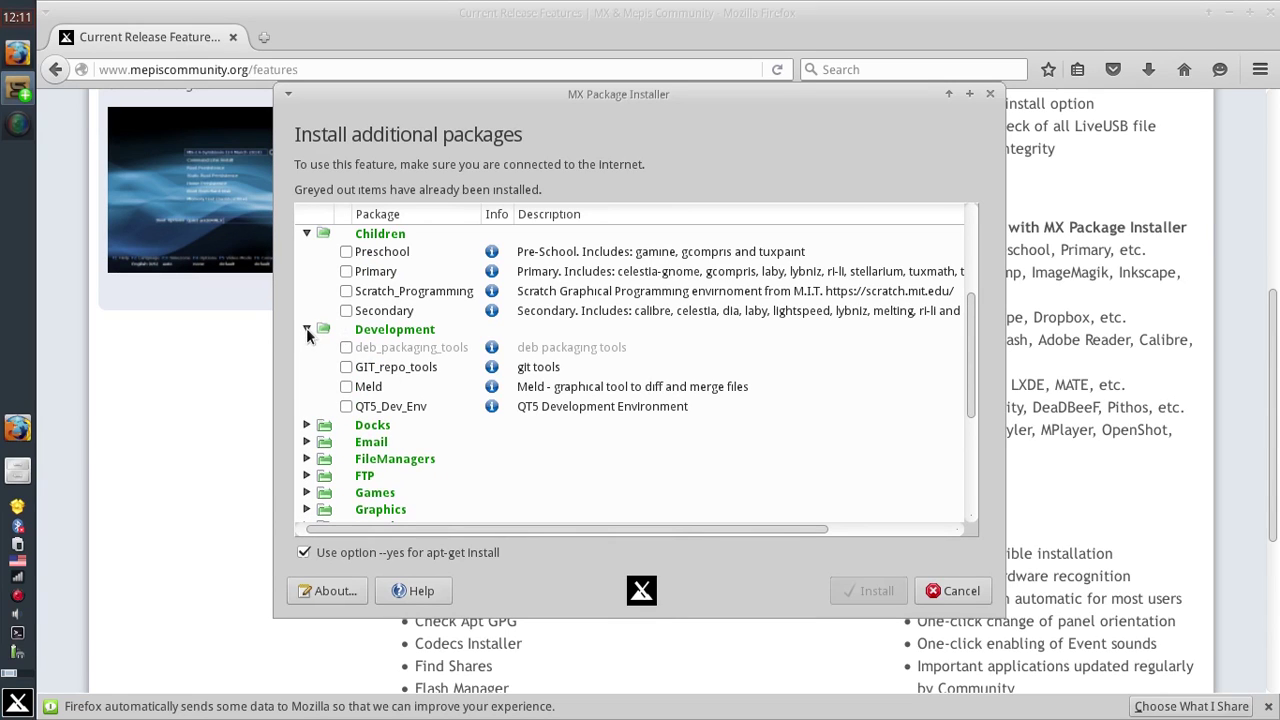
left_click(306, 329)
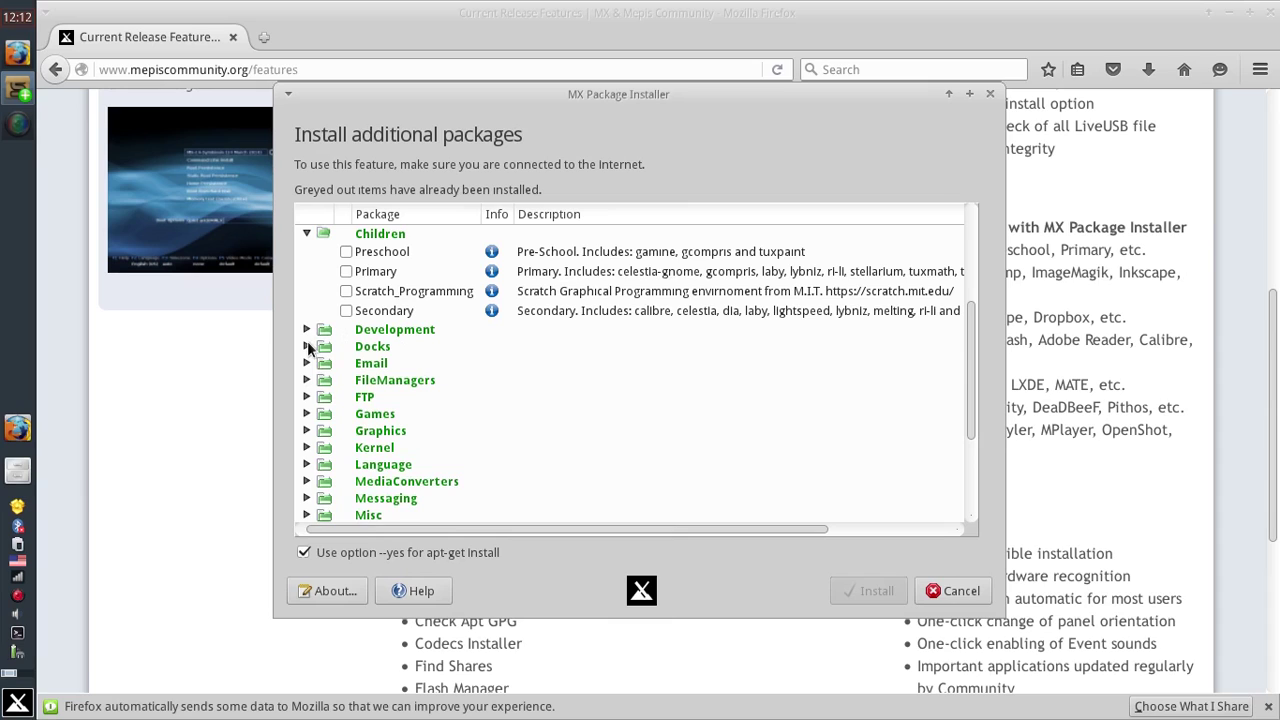
left_click(307, 346)
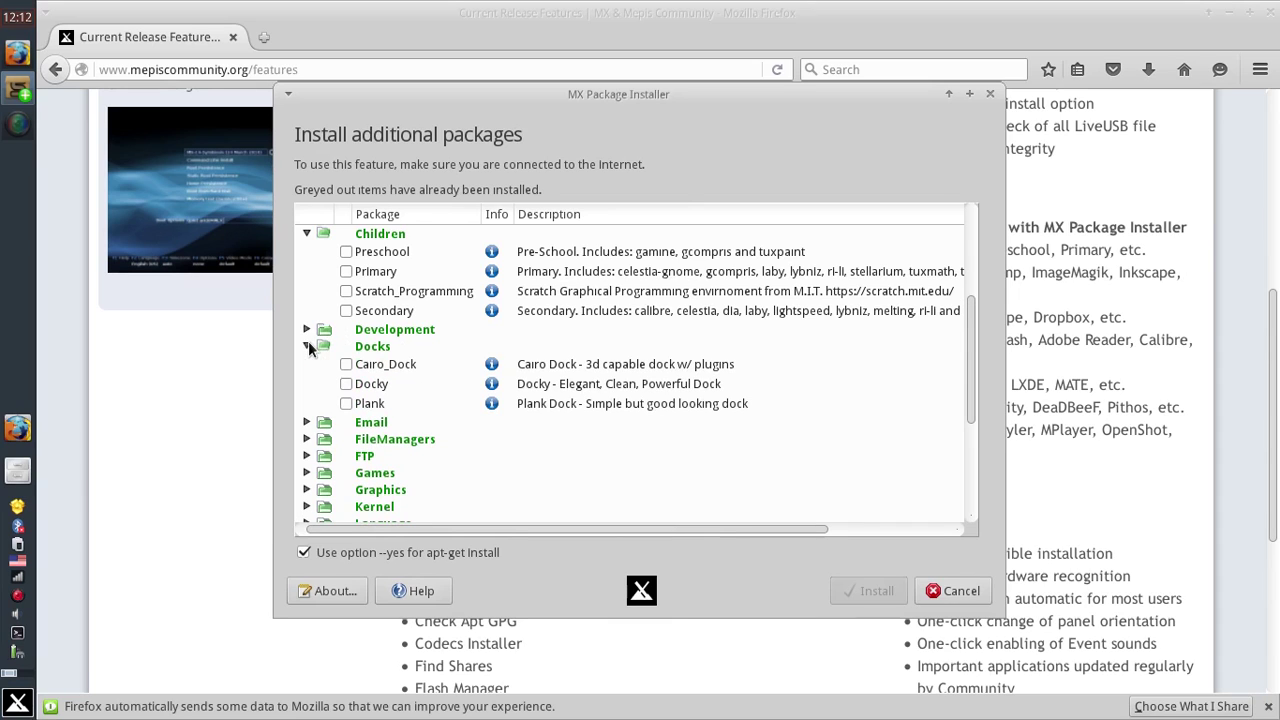
left_click(307, 346)
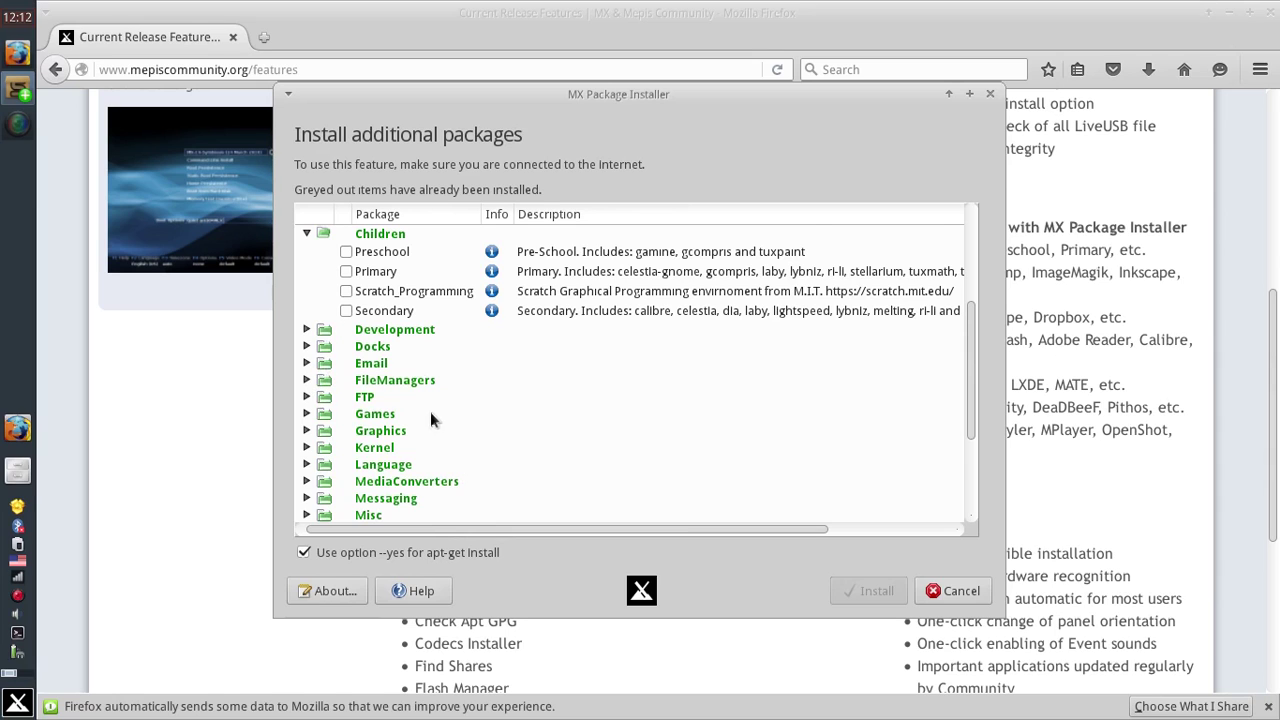
- Examine the packages in the FTP and MediaConverters categories and collapse both again
scroll(434, 420, "down", 2)
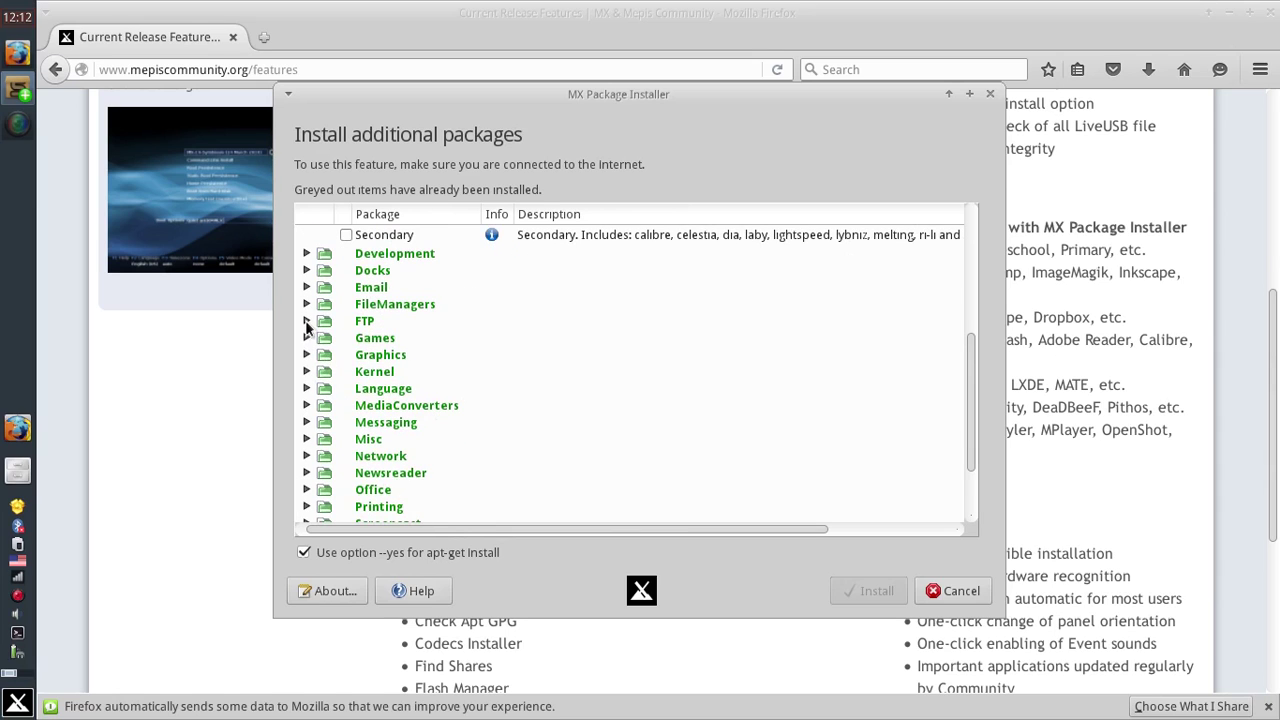
left_click(308, 324)
left_click(307, 322)
left_click(308, 405)
left_click(308, 404)
scroll(350, 346, "down", 1)
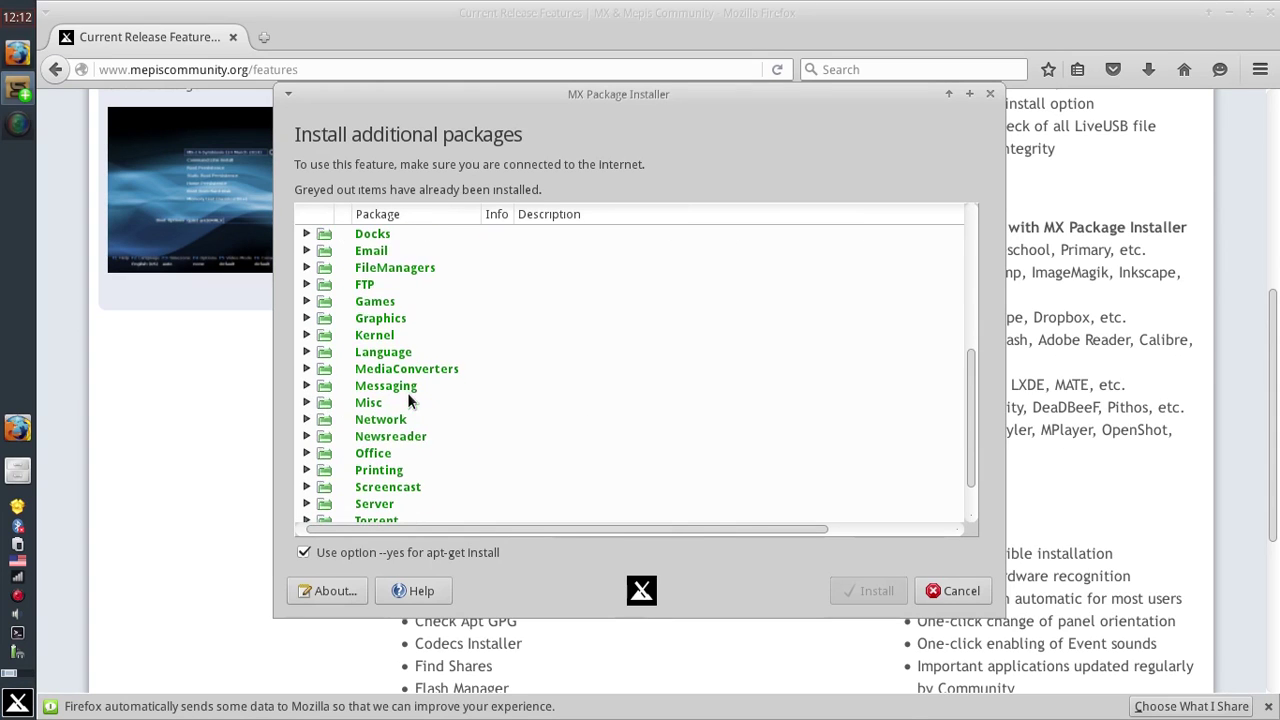
- View the available Kernel packages and the remaining categories, and close the package installer without installing anything
left_click(311, 335)
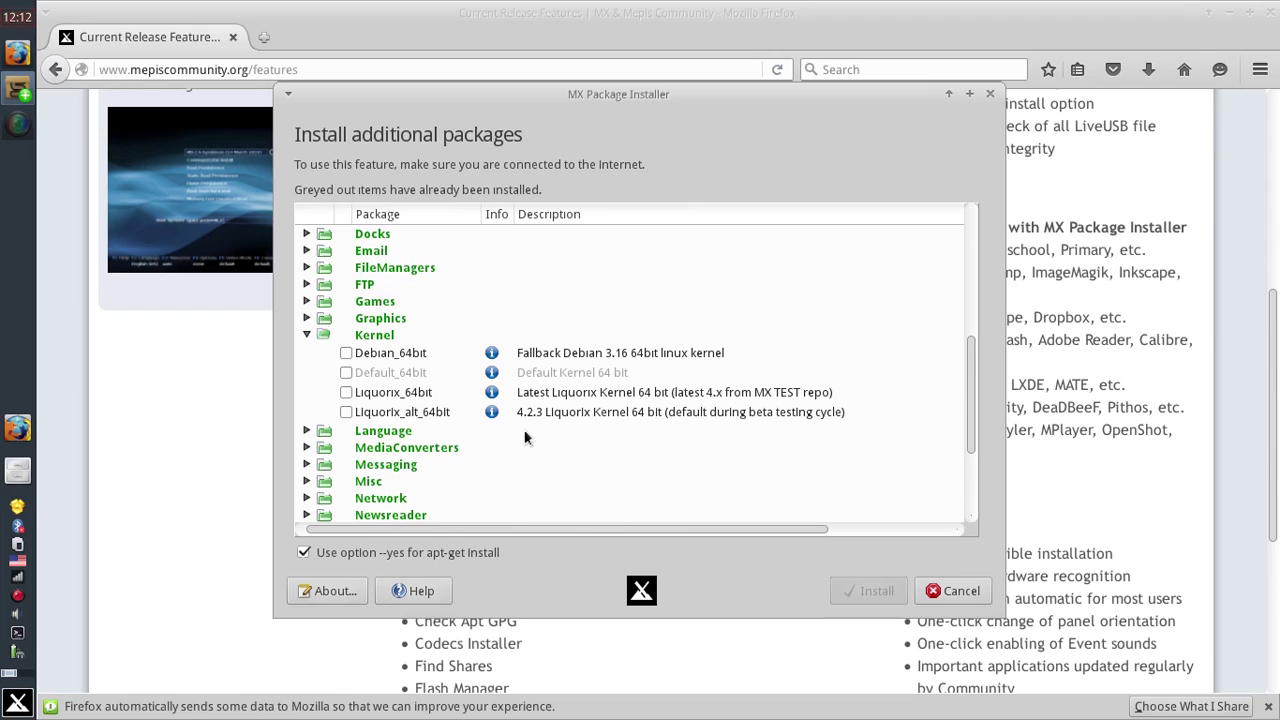
scroll(524, 437, "down", 3)
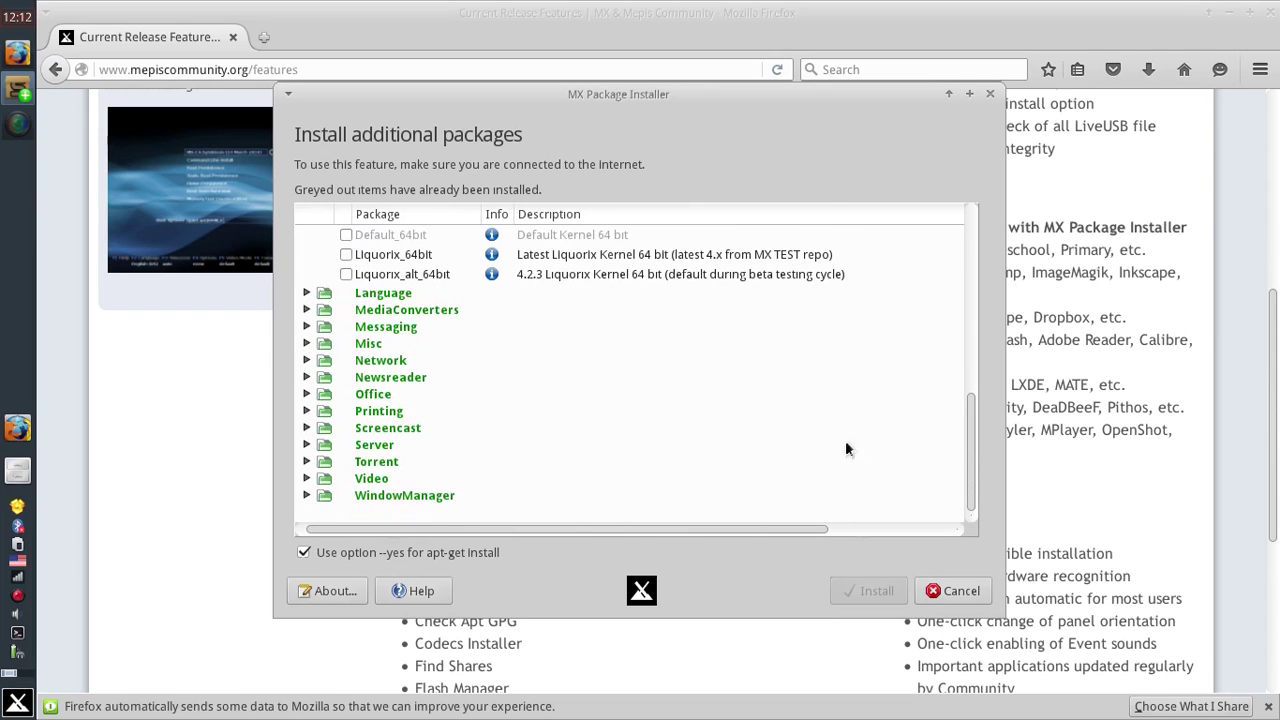
left_click(948, 596)
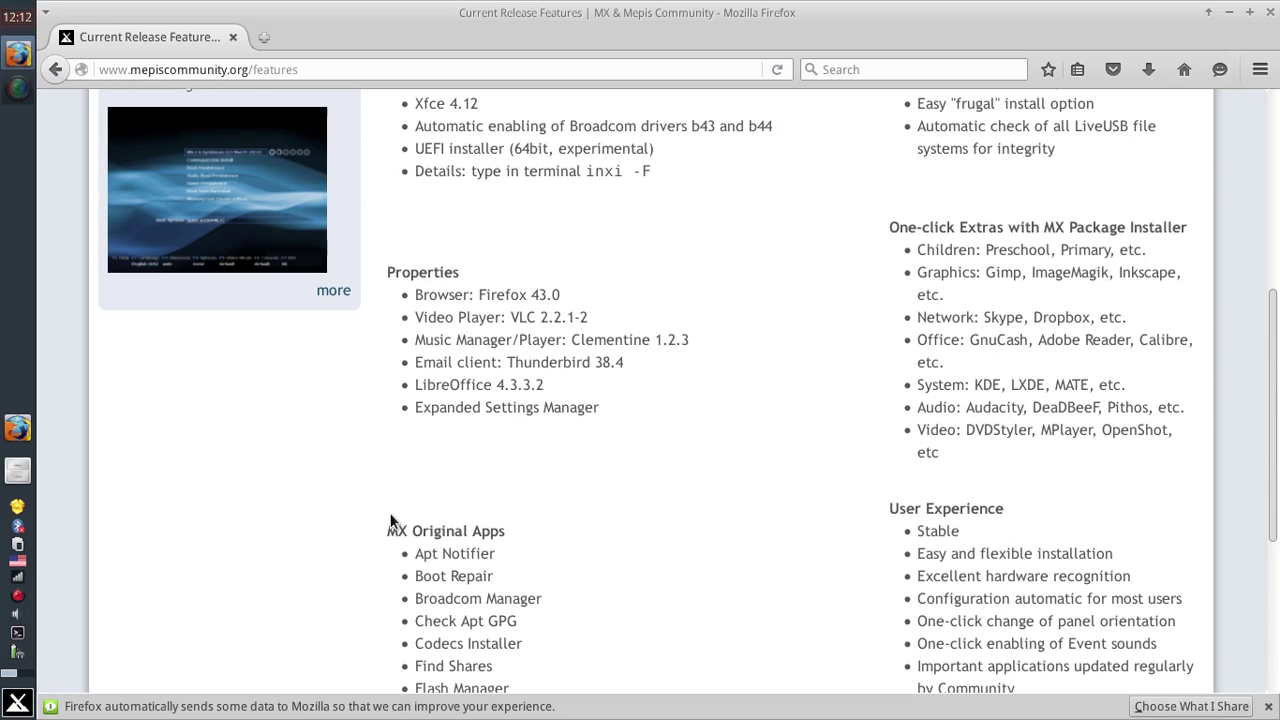
- Review the MX Original Apps list on the features page and launch MX User Manager
scroll(714, 438, "down", 1)
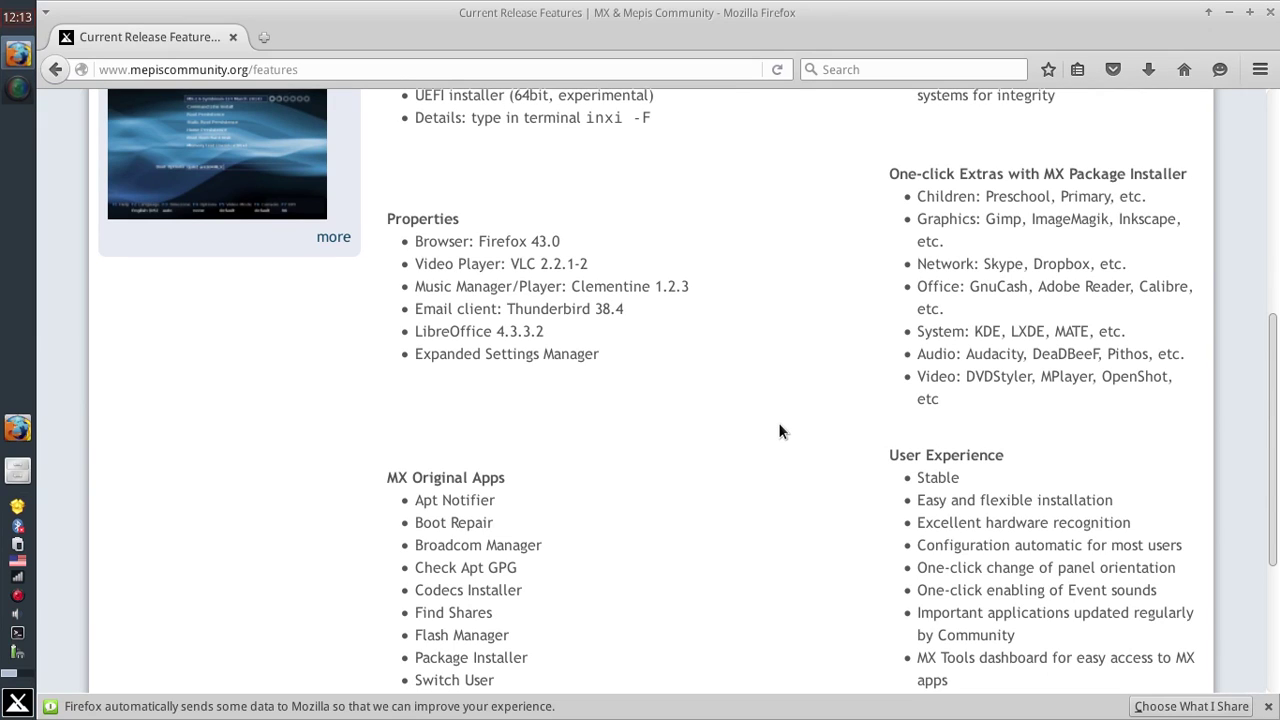
scroll(778, 431, "down", 5)
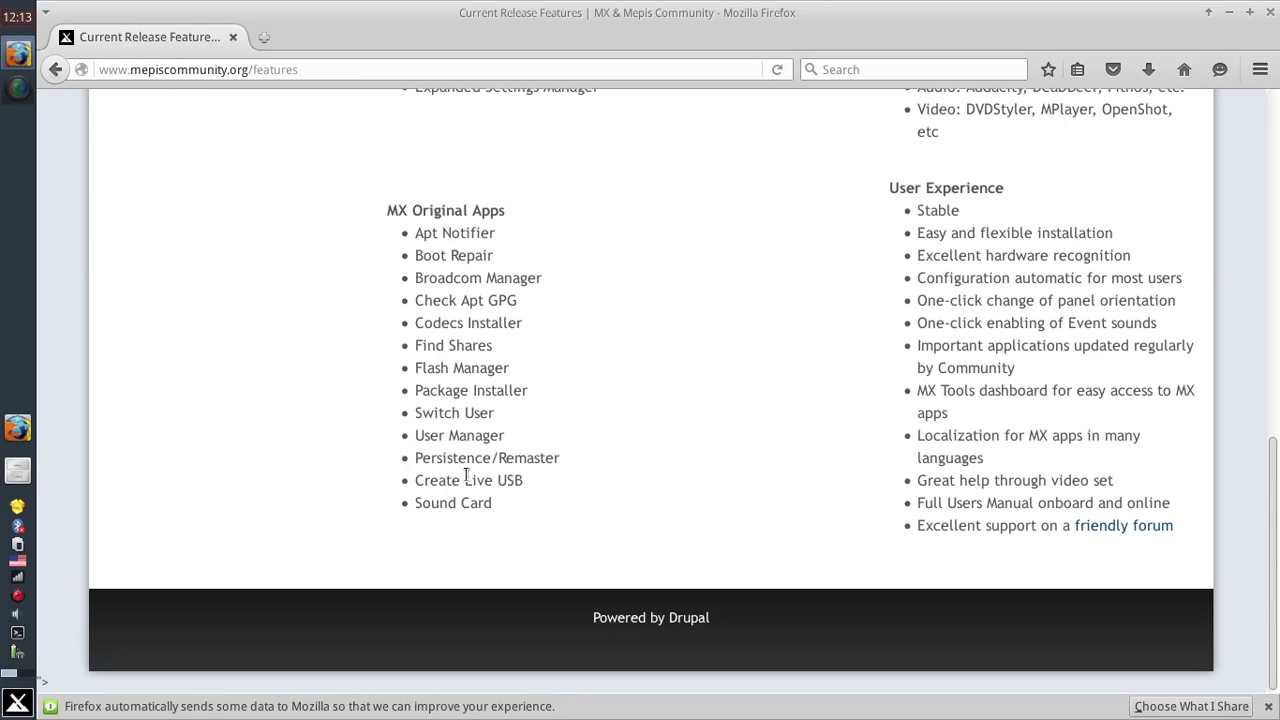
left_click(17, 704)
type("user")
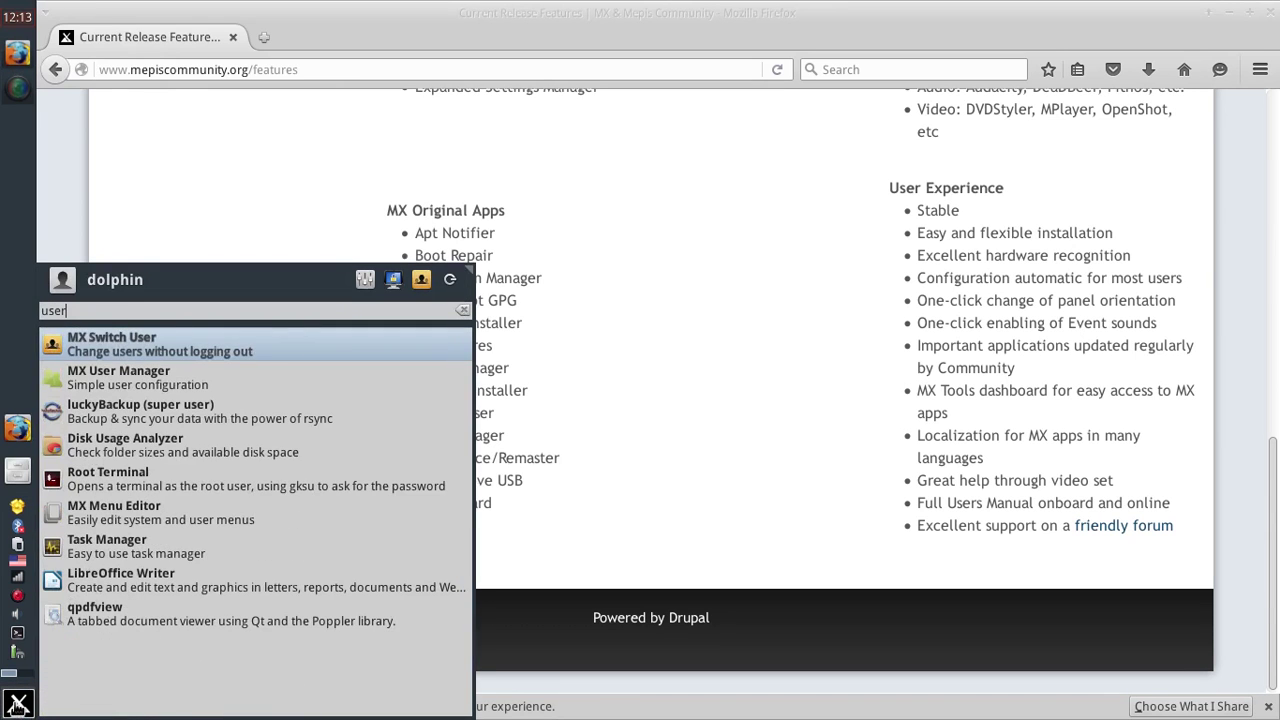
key("Down")
key("Return")
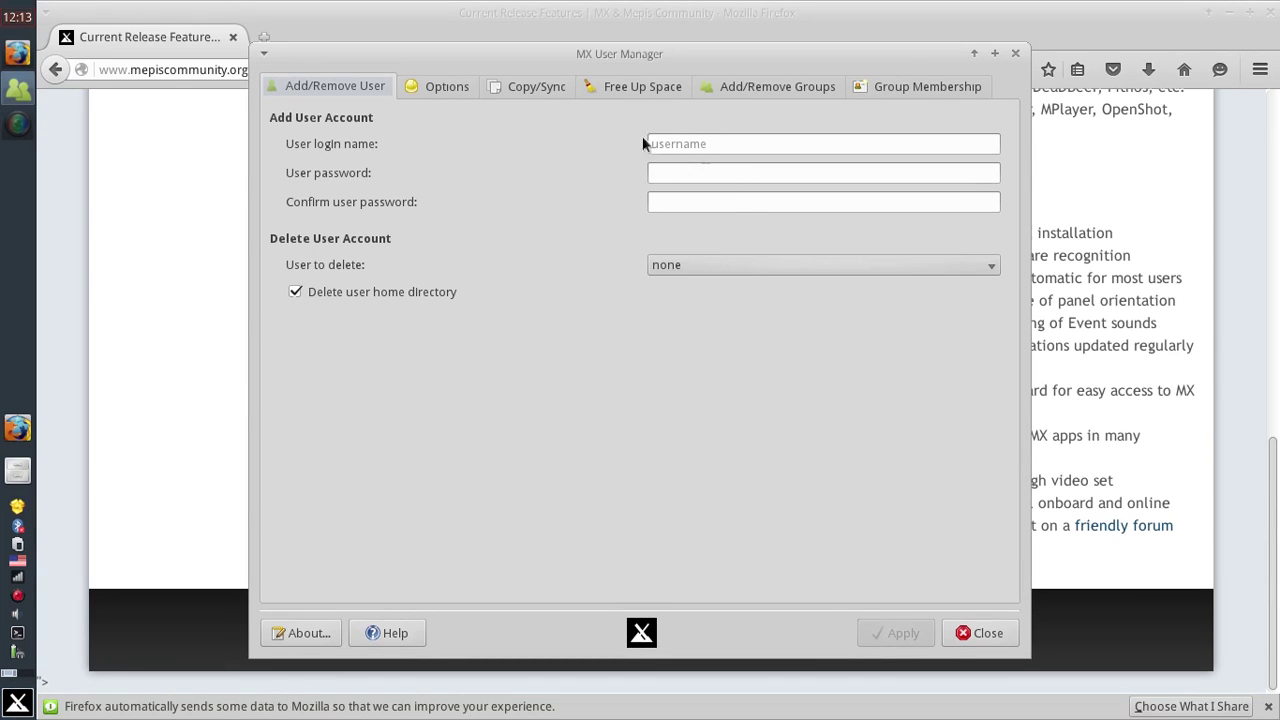
- Apply the horizontal default panel display for the user account dolphin in MX User Manager
left_click(435, 86)
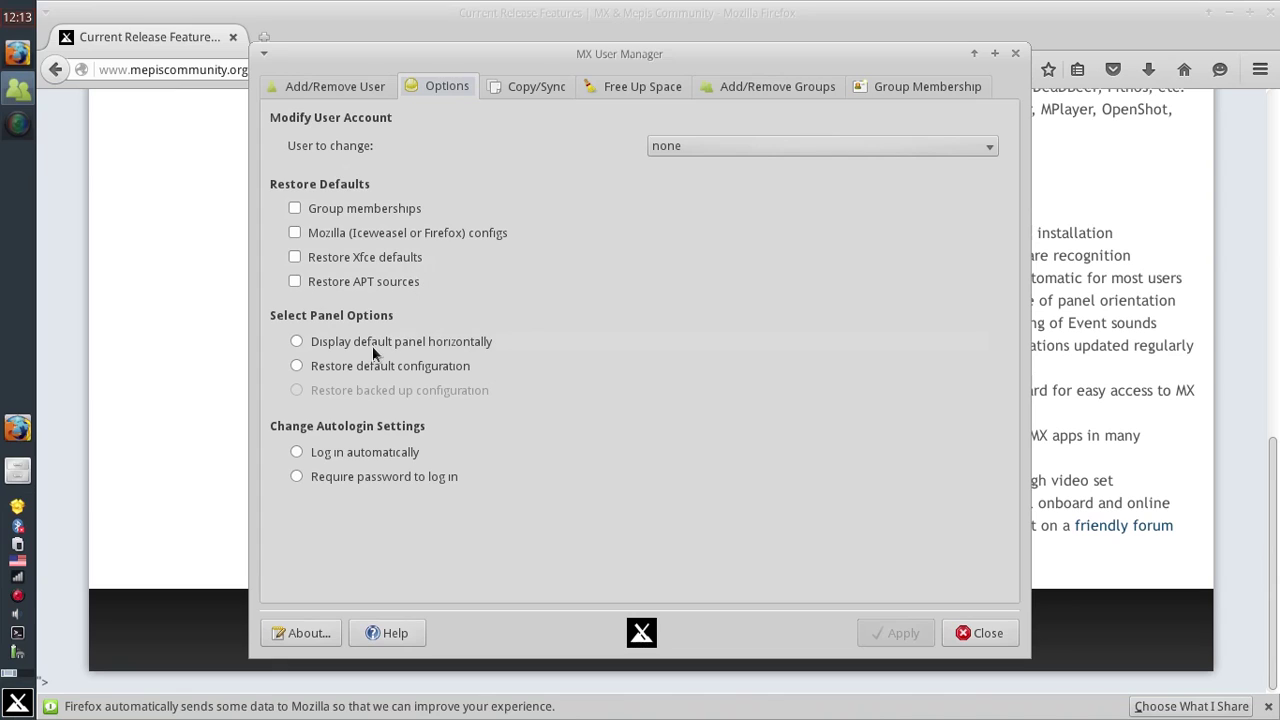
left_click(702, 146)
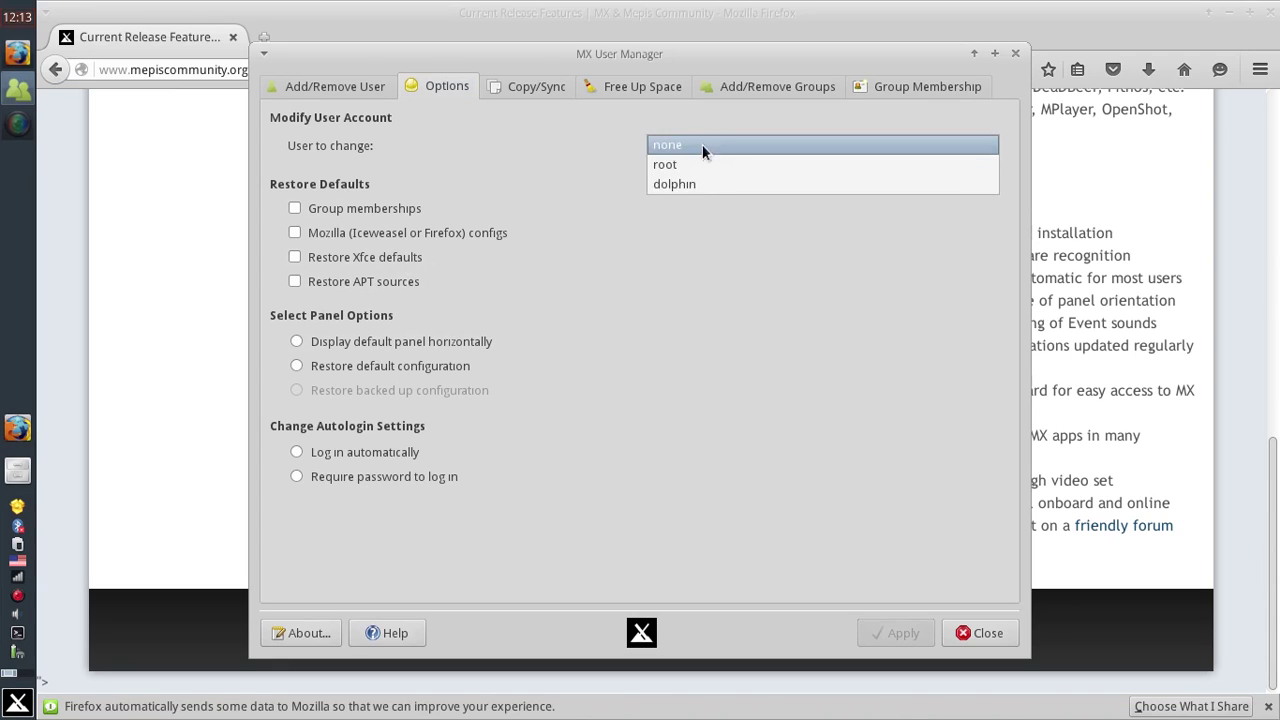
left_click(688, 186)
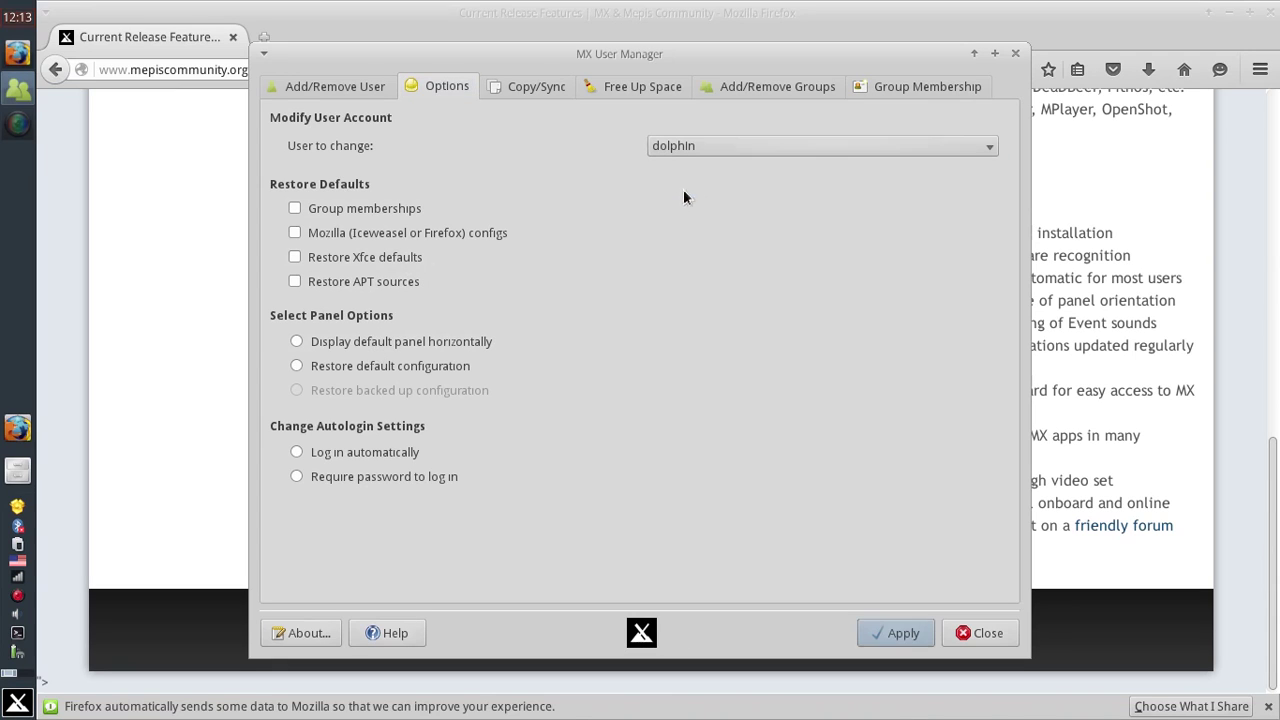
left_click(450, 345)
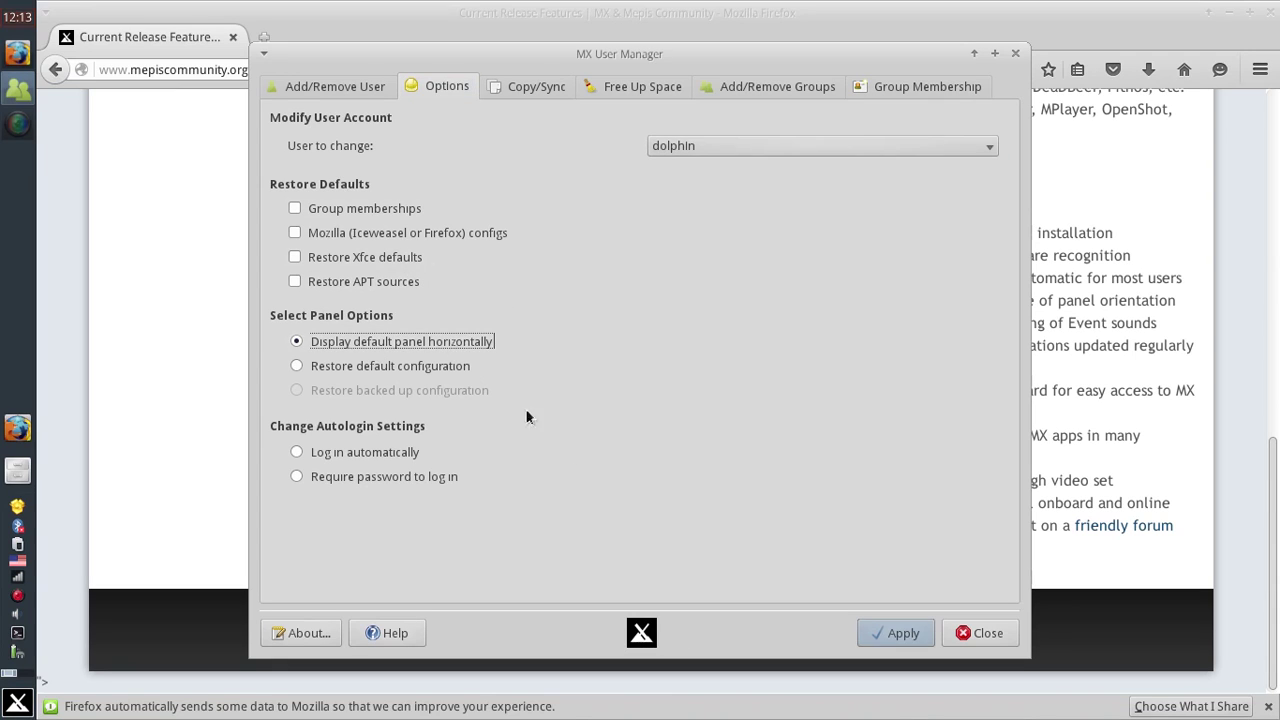
left_click(877, 637)
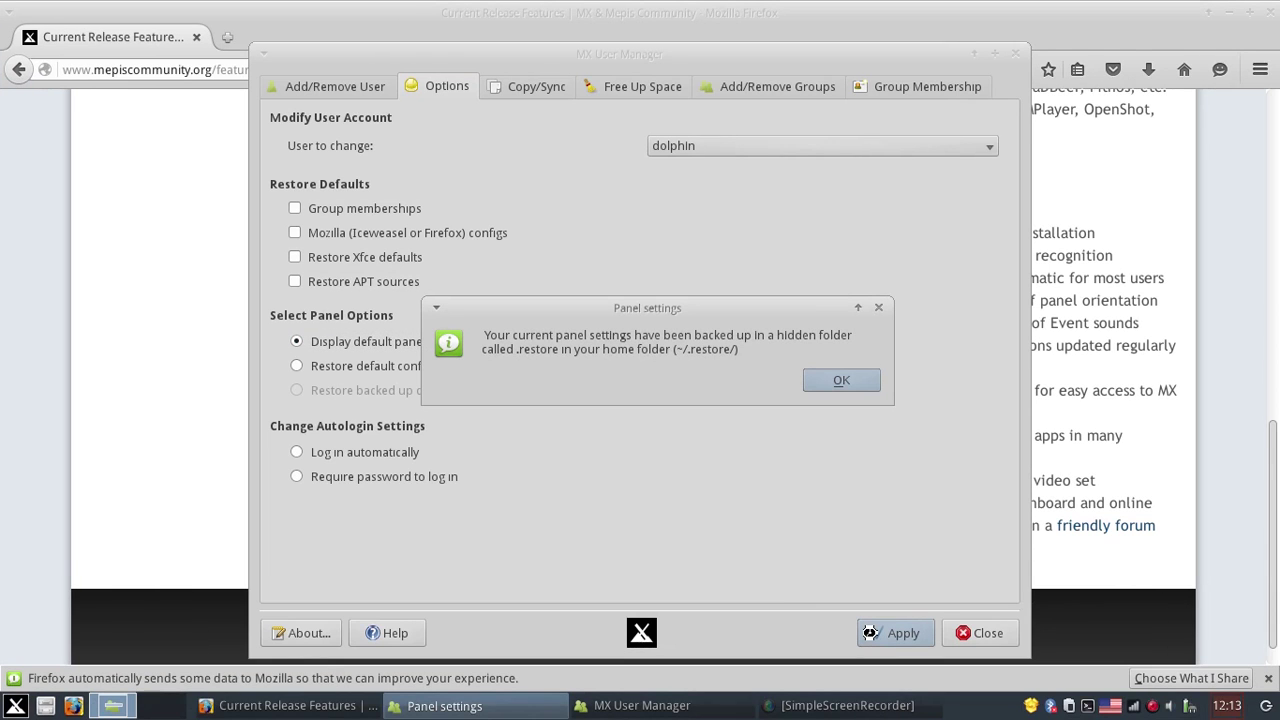
- Dismiss the panel settings backup notice and restore the backed up panel configuration for the user account dolphin
left_click(839, 381)
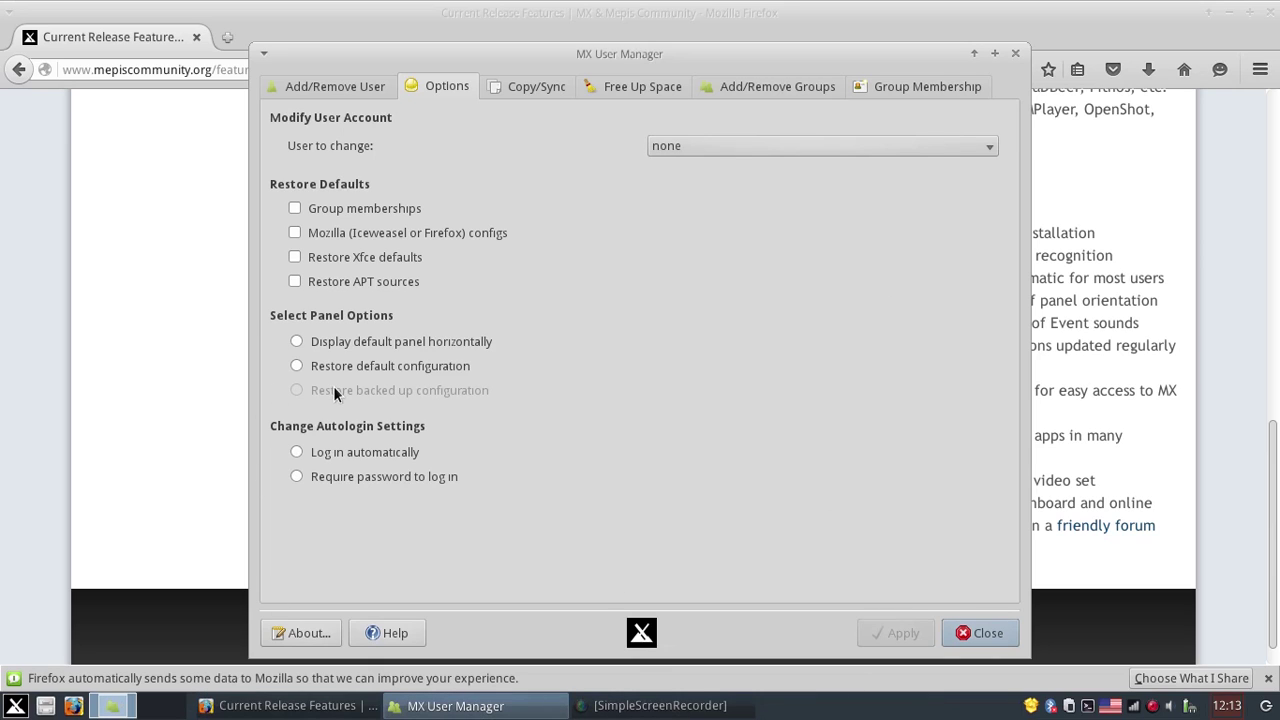
left_click(319, 345)
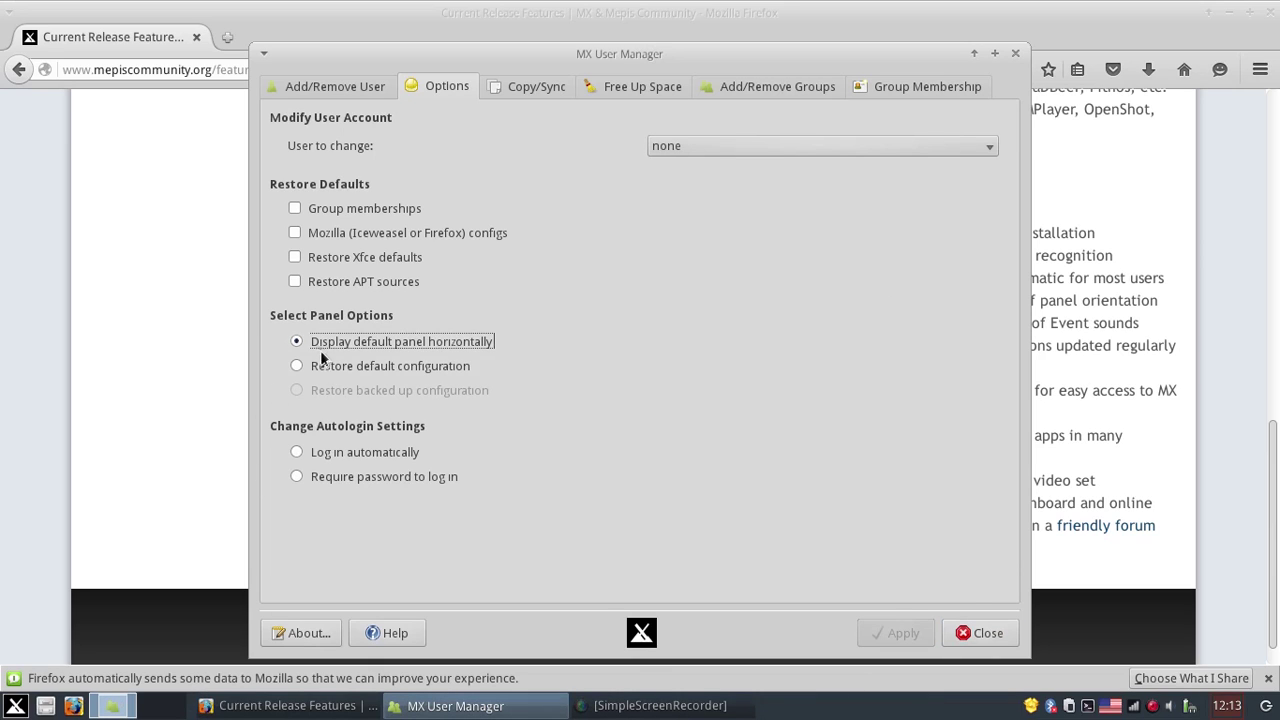
left_click(322, 368)
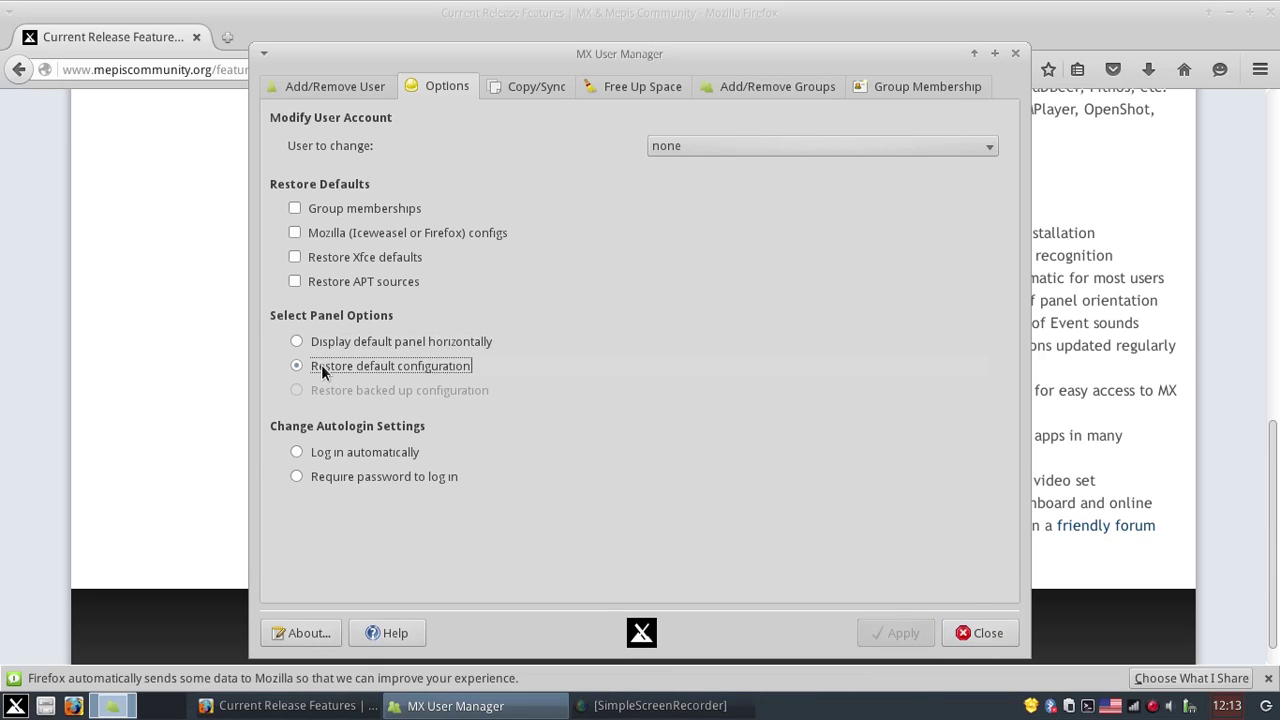
left_click(745, 153)
left_click(725, 182)
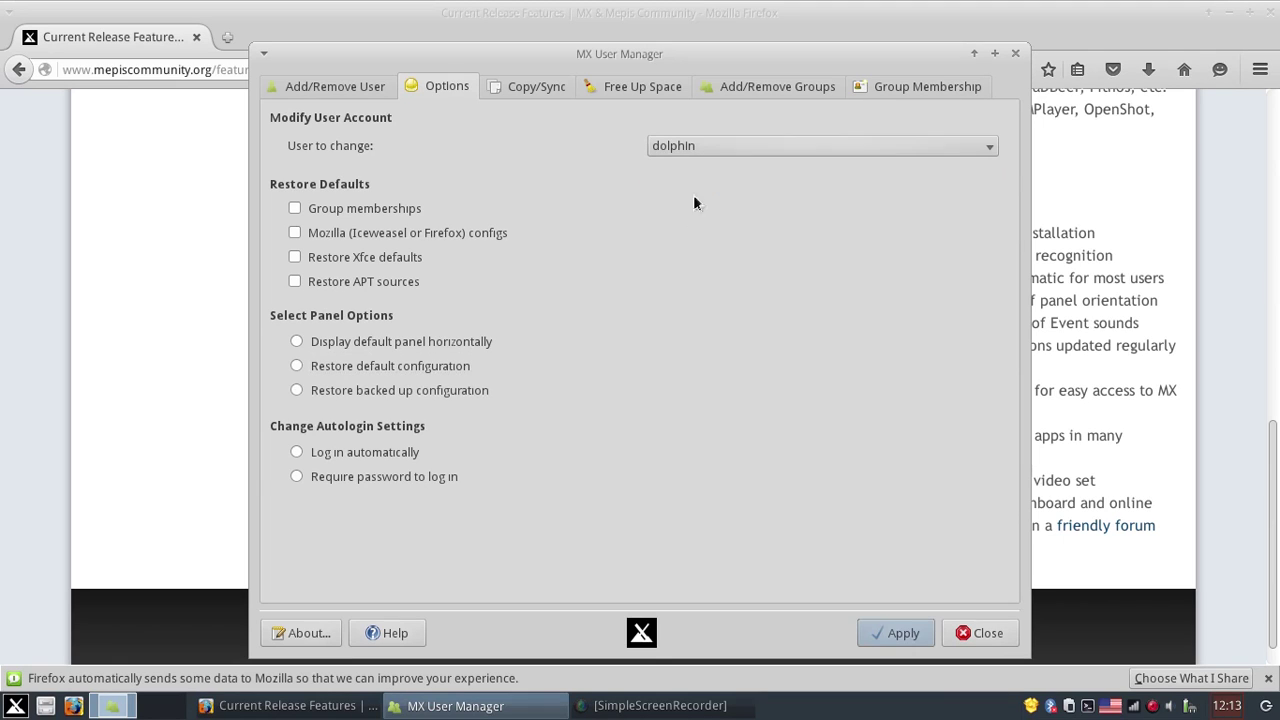
left_click(413, 393)
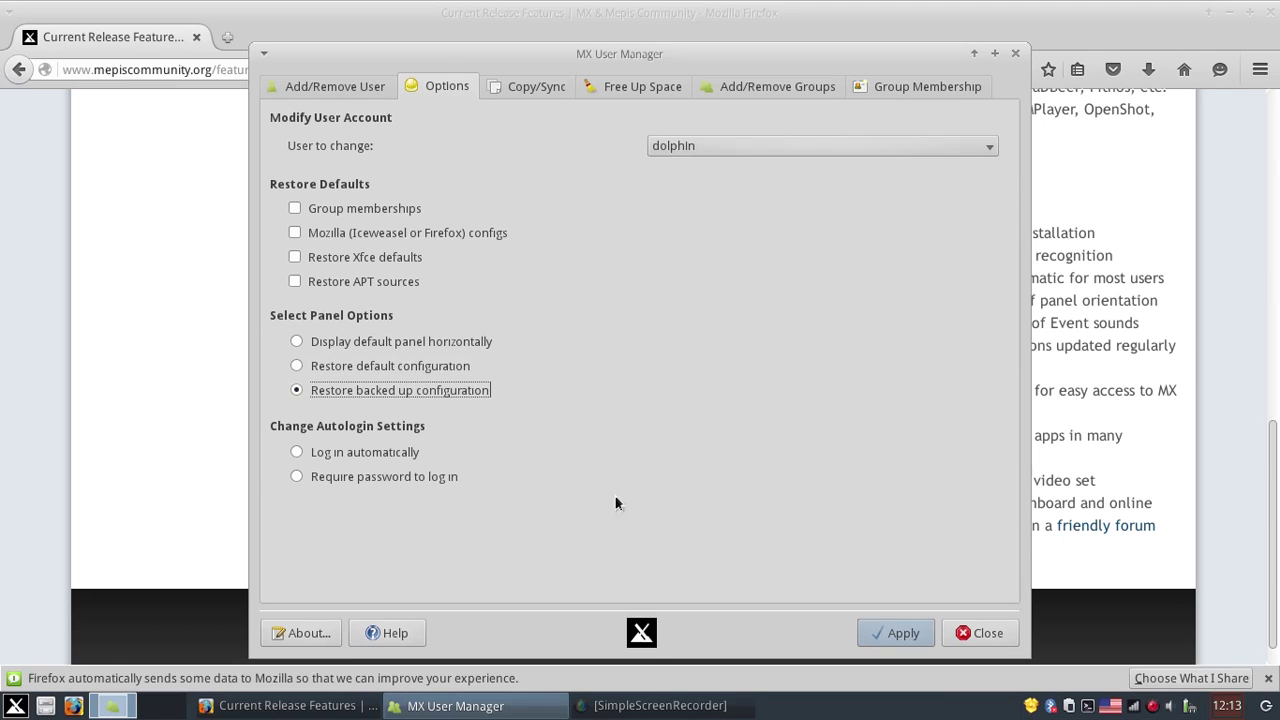
left_click(900, 633)
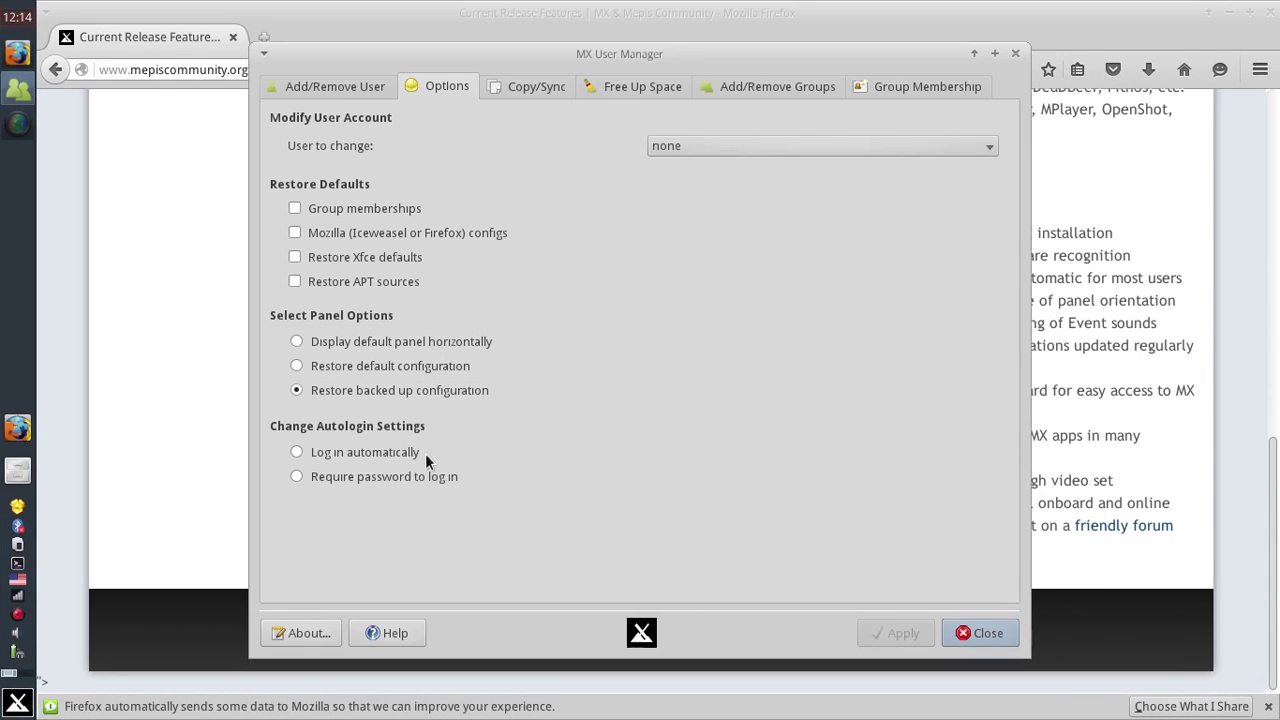
- Review the Copy/Sync, Free Up Space and Add/Remove Groups options in MX User Manager
left_click(540, 92)
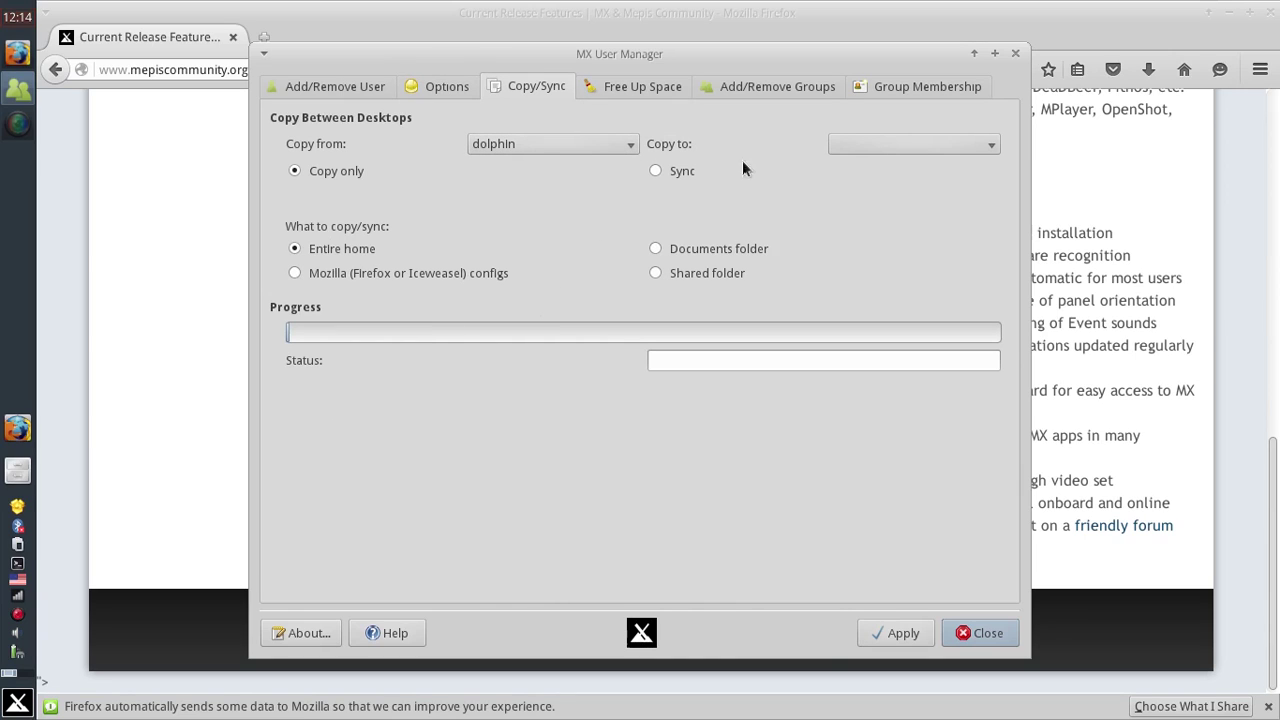
left_click(626, 88)
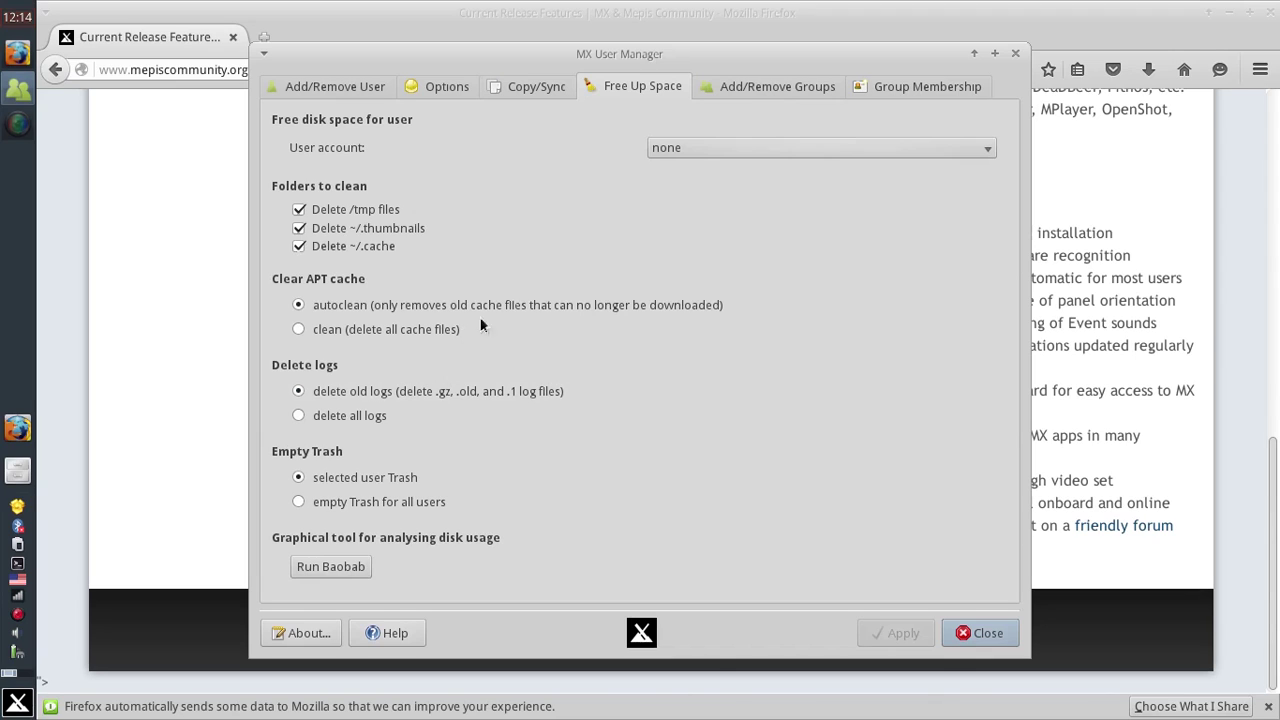
left_click(746, 92)
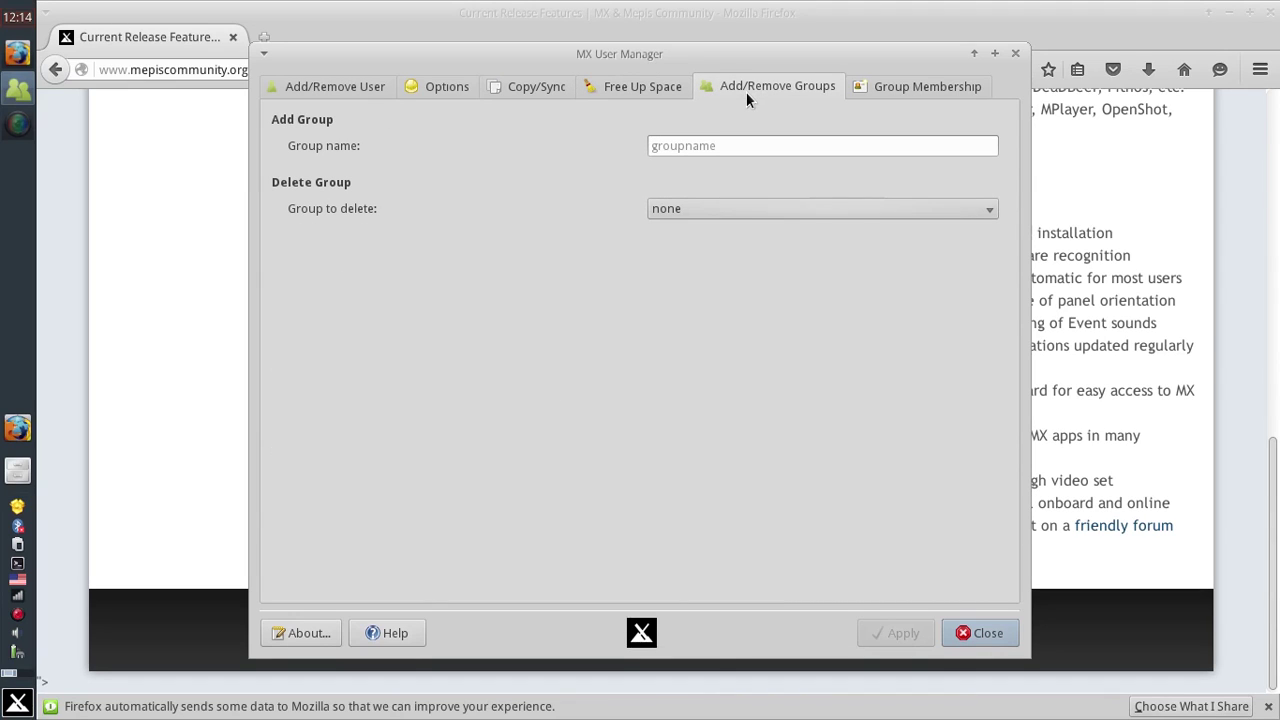
- Examine all group memberships of the user account dolphin, then close MX User Manager and the permissions notice
left_click(891, 86)
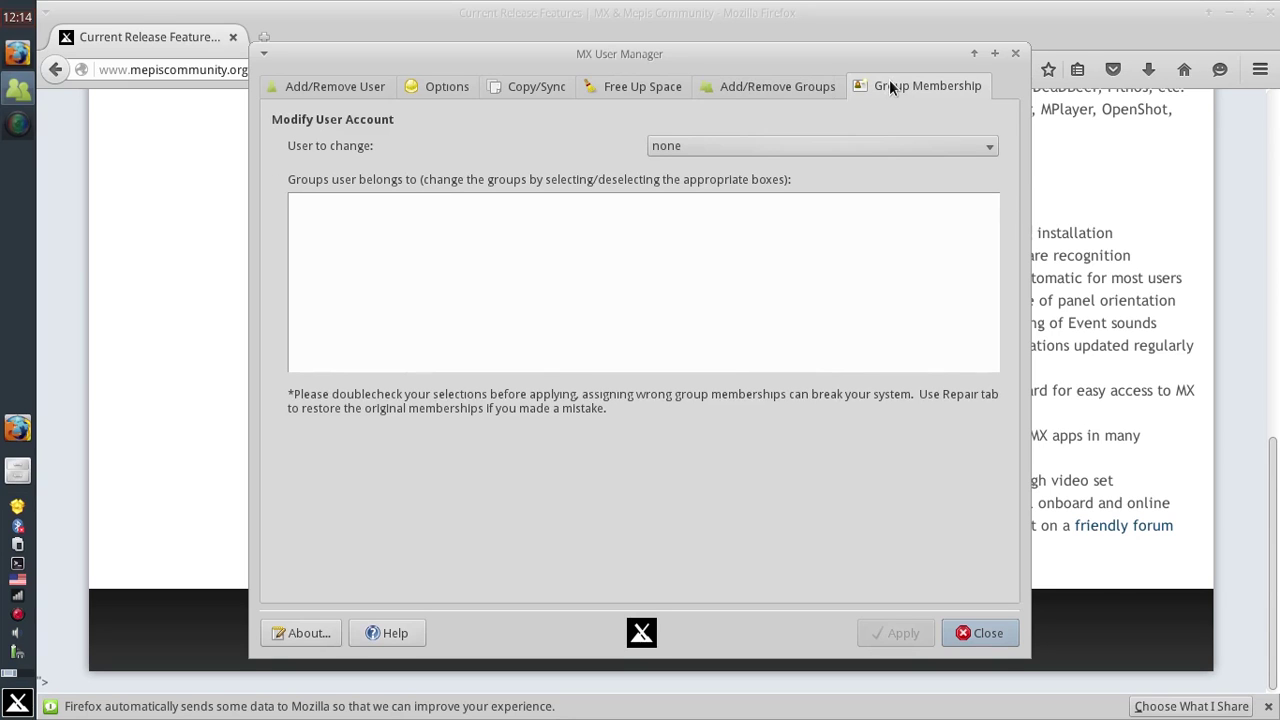
left_click(943, 148)
left_click(926, 165)
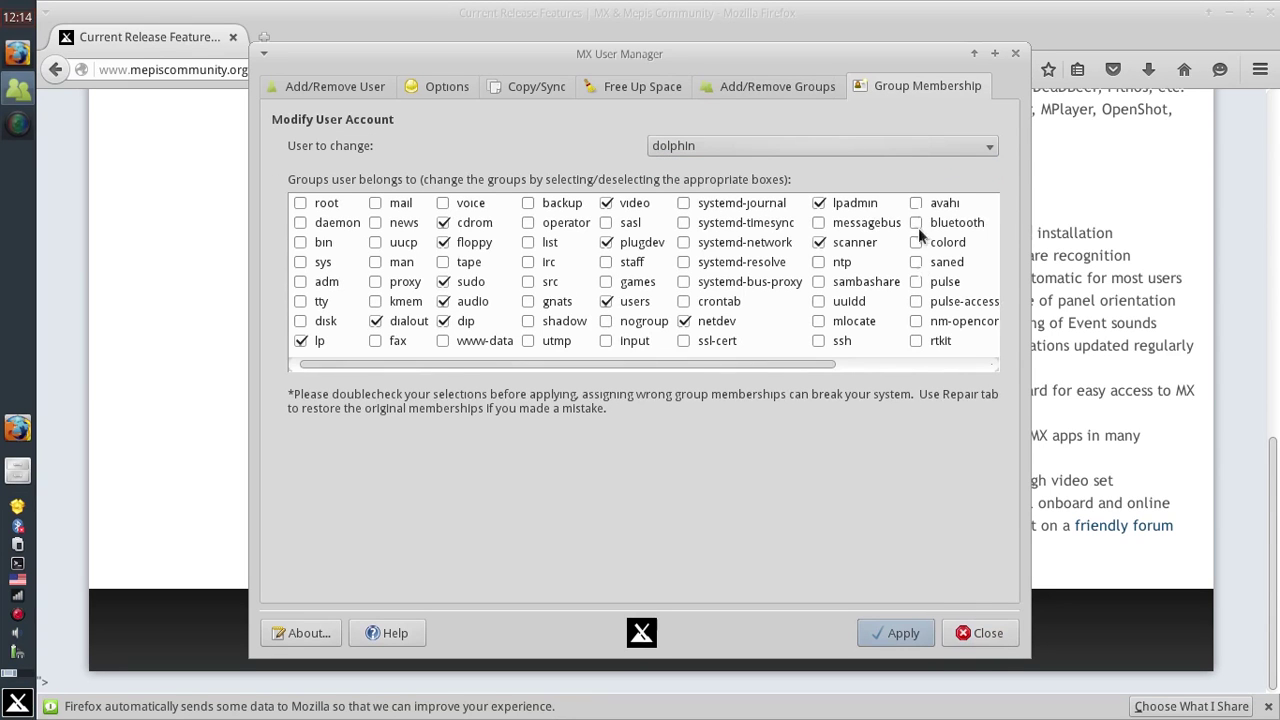
left_click_drag(828, 368, 964, 365)
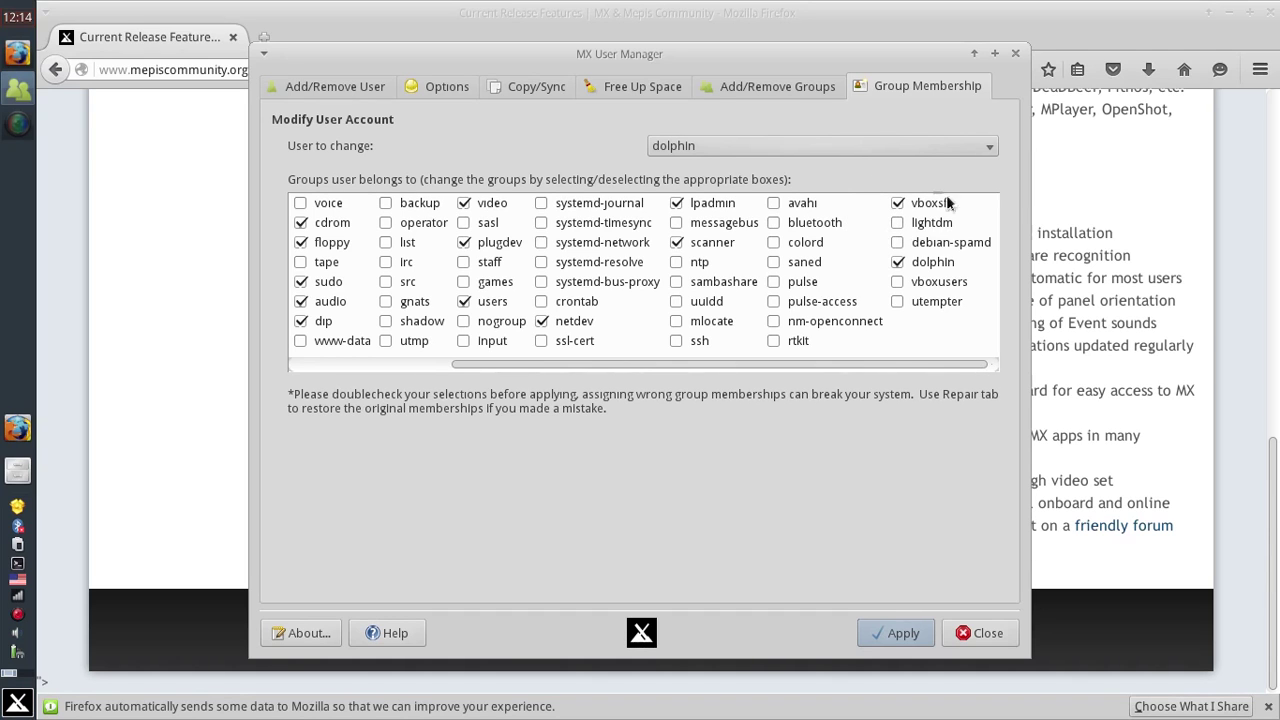
left_click(972, 634)
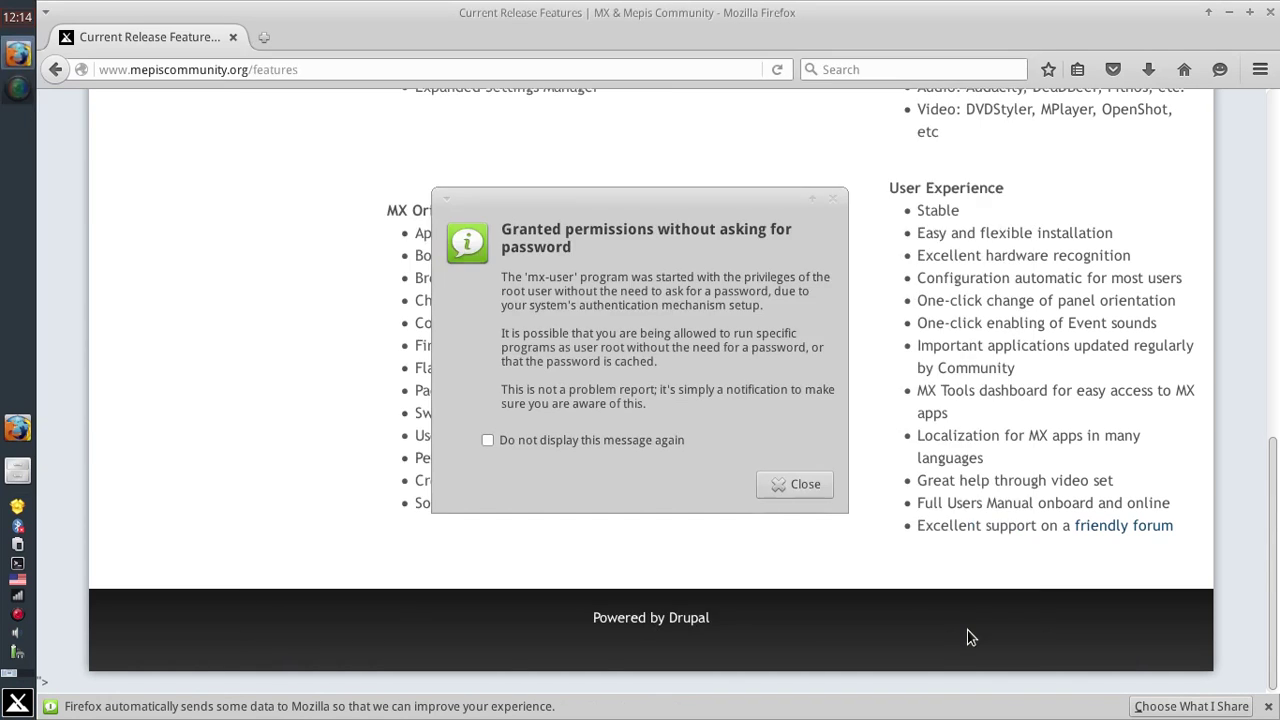
left_click(802, 484)
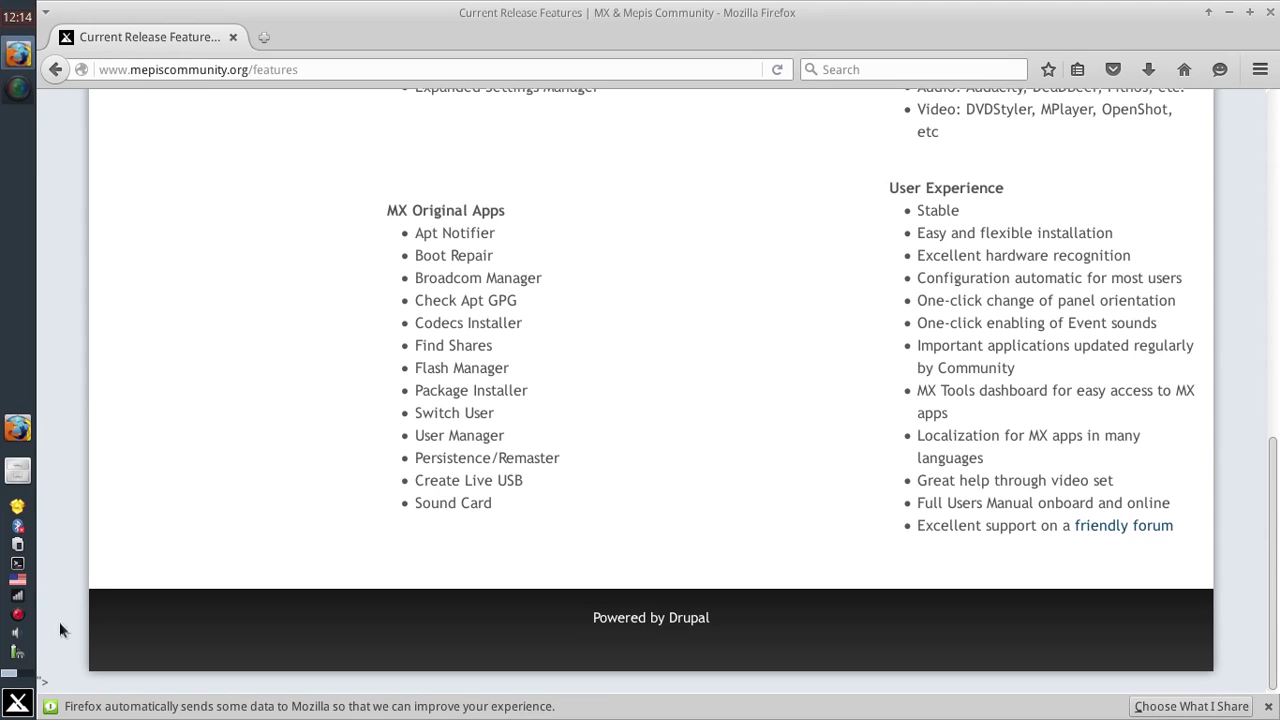
- Open the desktop Appearance settings, view the font options, enable event sounds and close the dialog
left_click(17, 705)
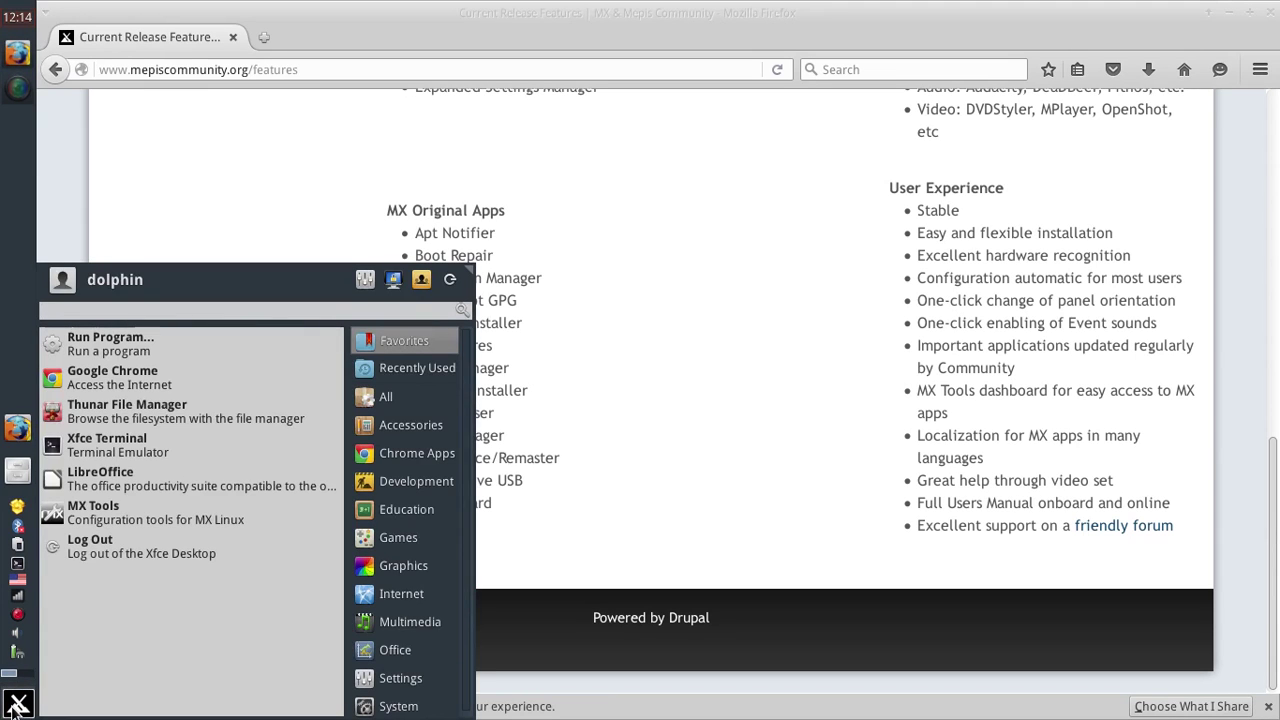
type("p")
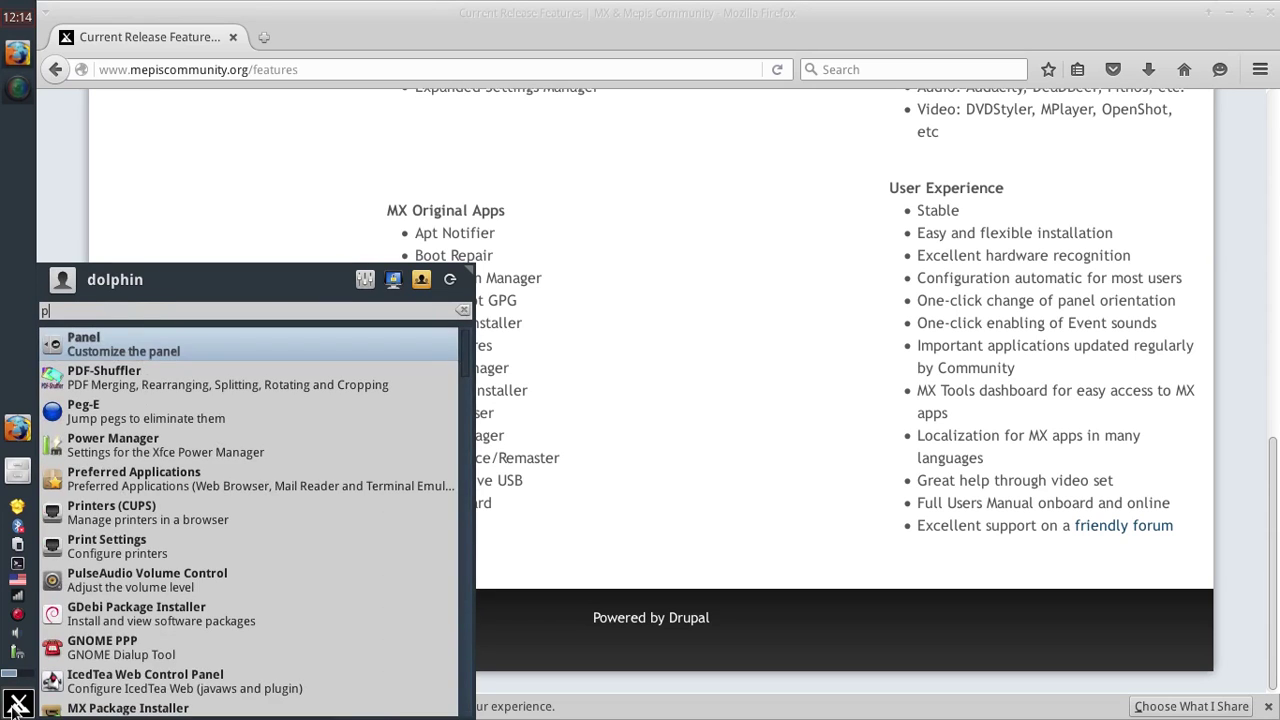
key("BackSpace")
type("ap")
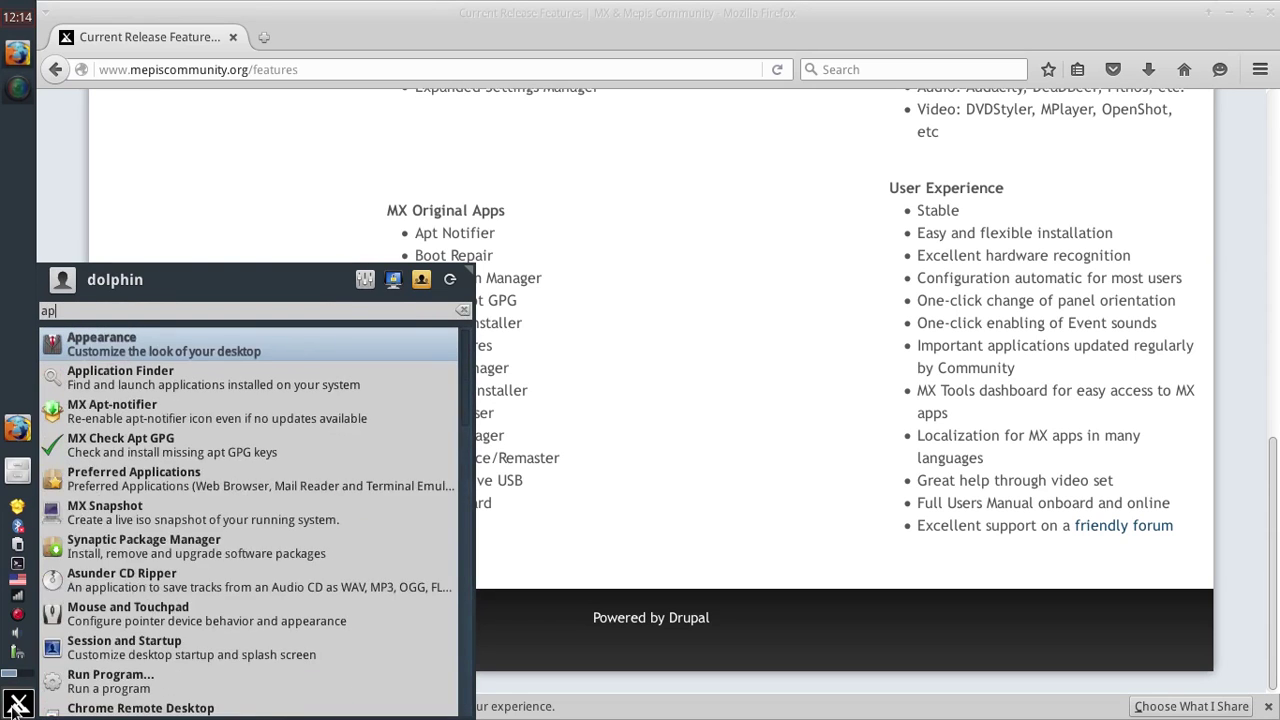
type("pear")
key("Return")
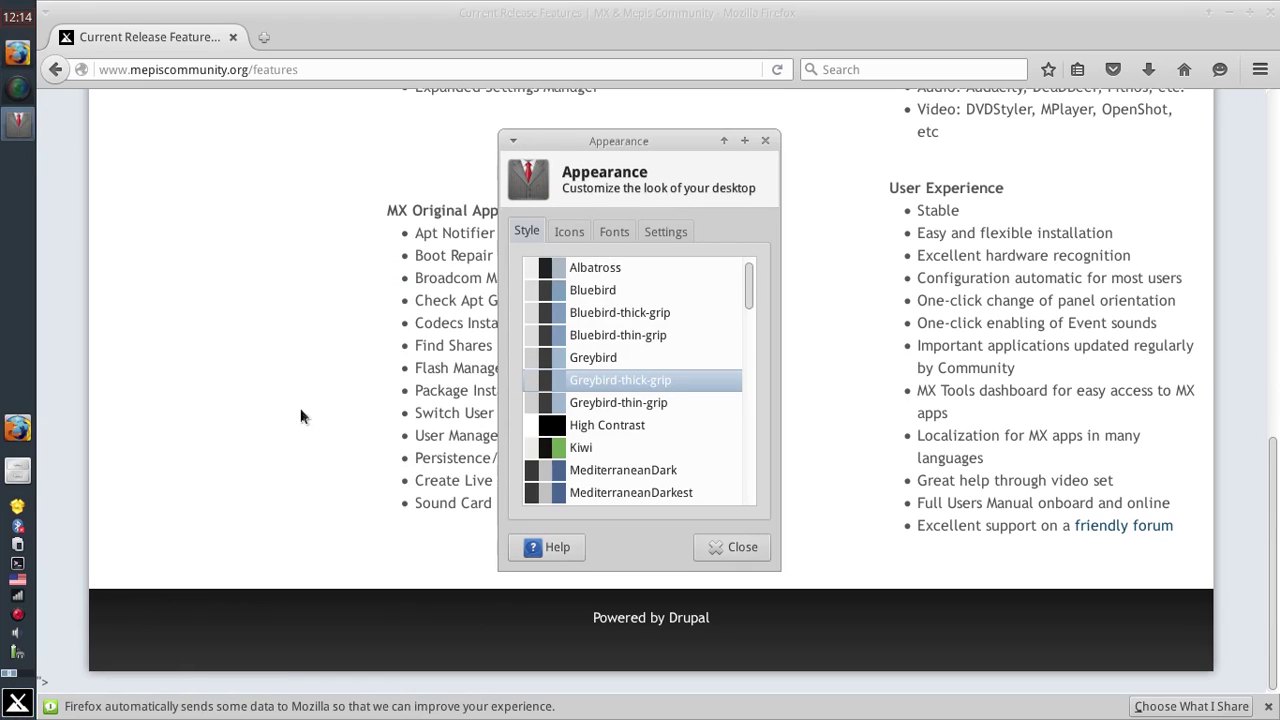
left_click(572, 230)
left_click(613, 231)
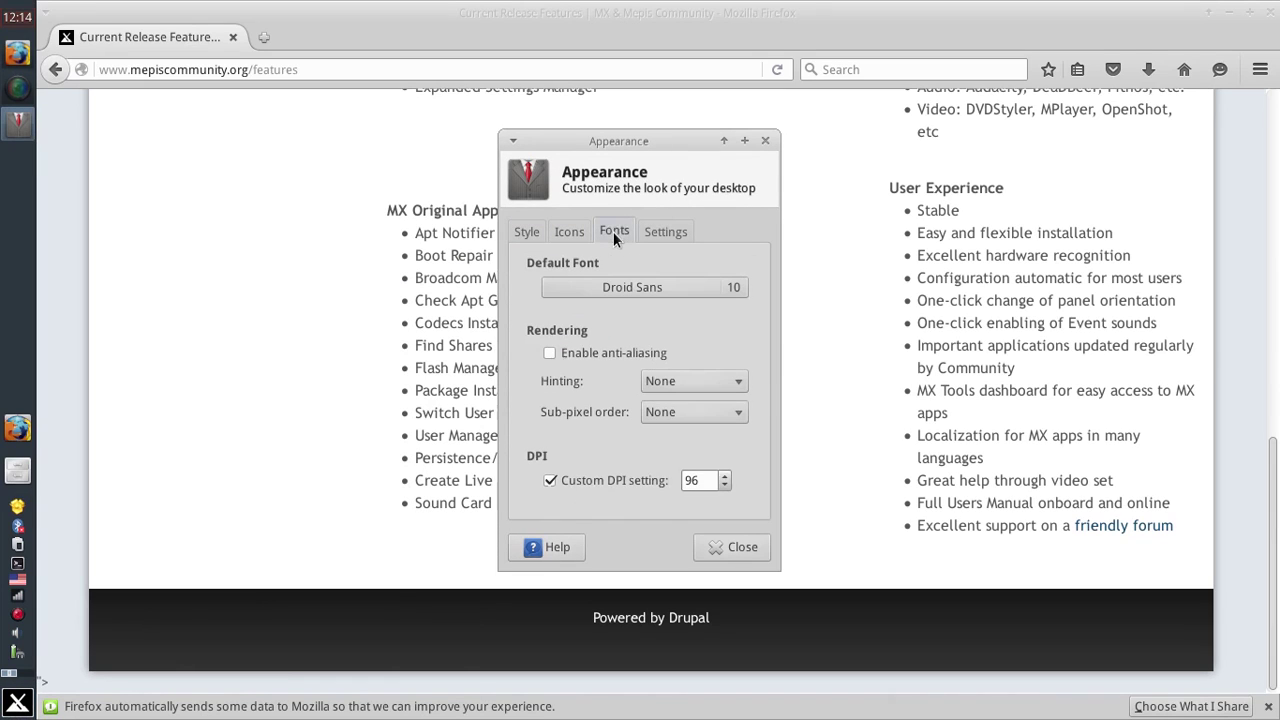
left_click(660, 230)
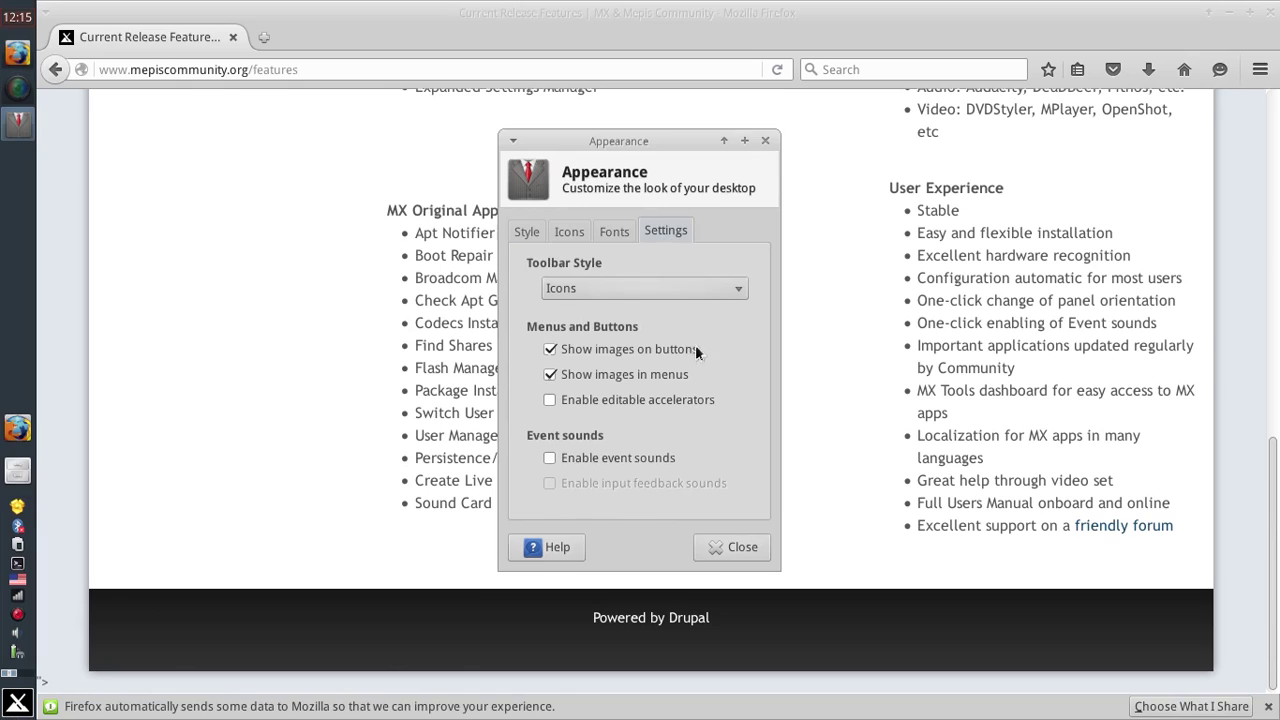
left_click(600, 458)
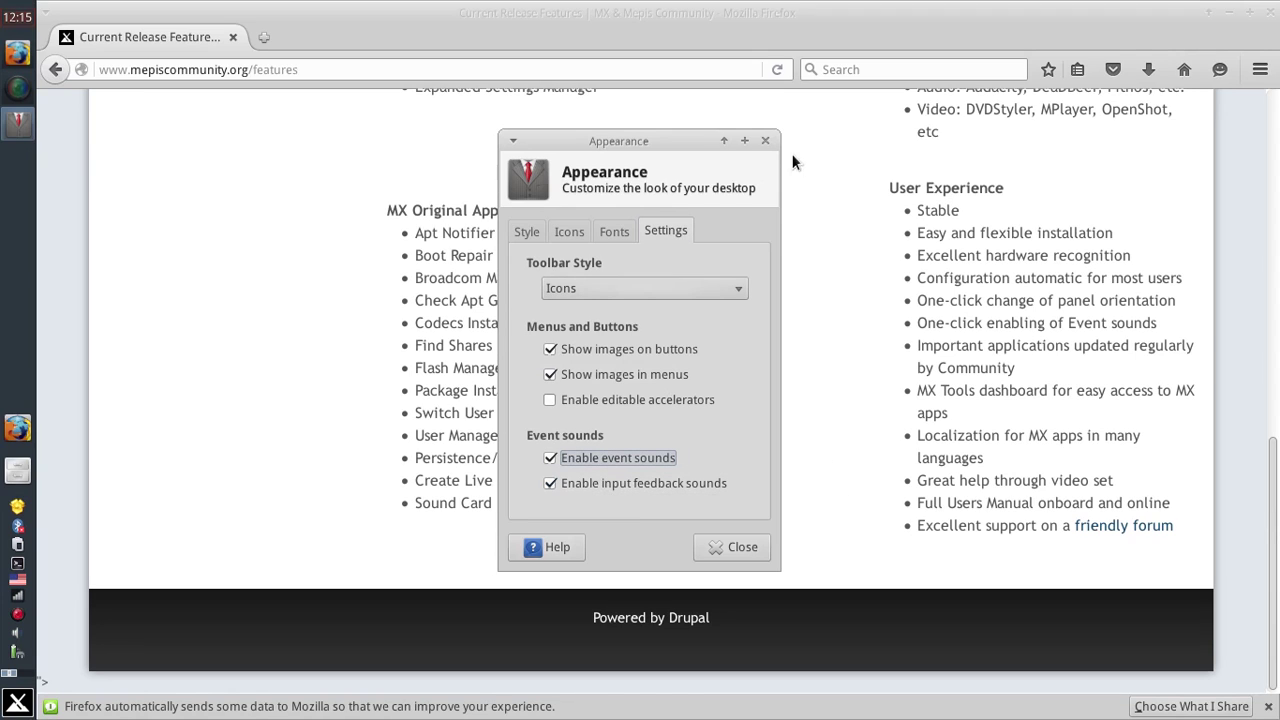
left_click(743, 554)
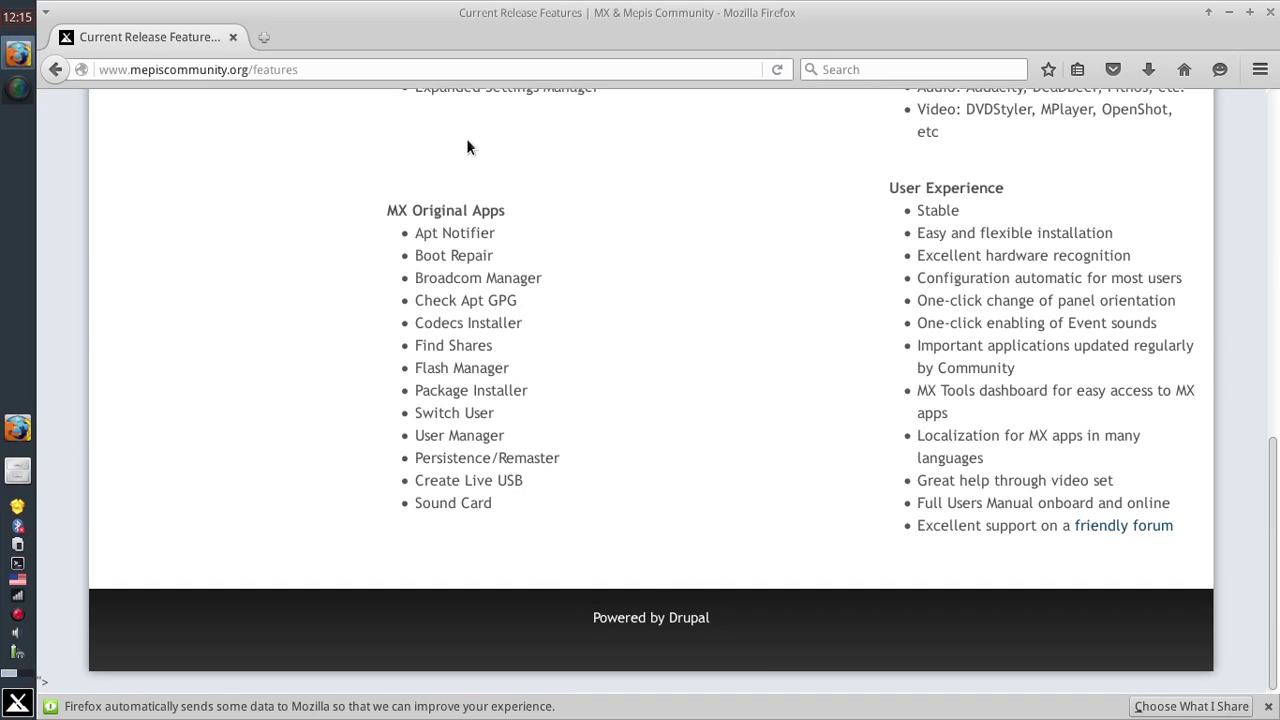
- Reopen the desktop Appearance settings, disable event sounds and close the dialog
left_click(17, 704)
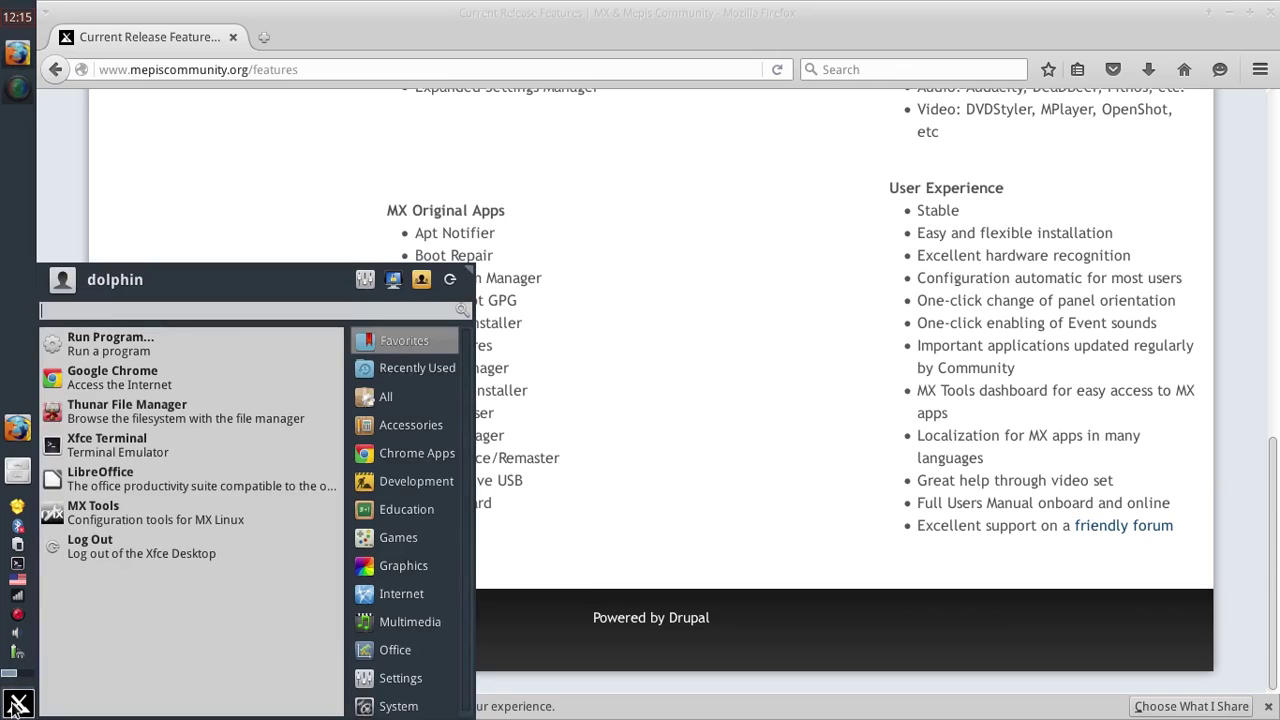
type("appea")
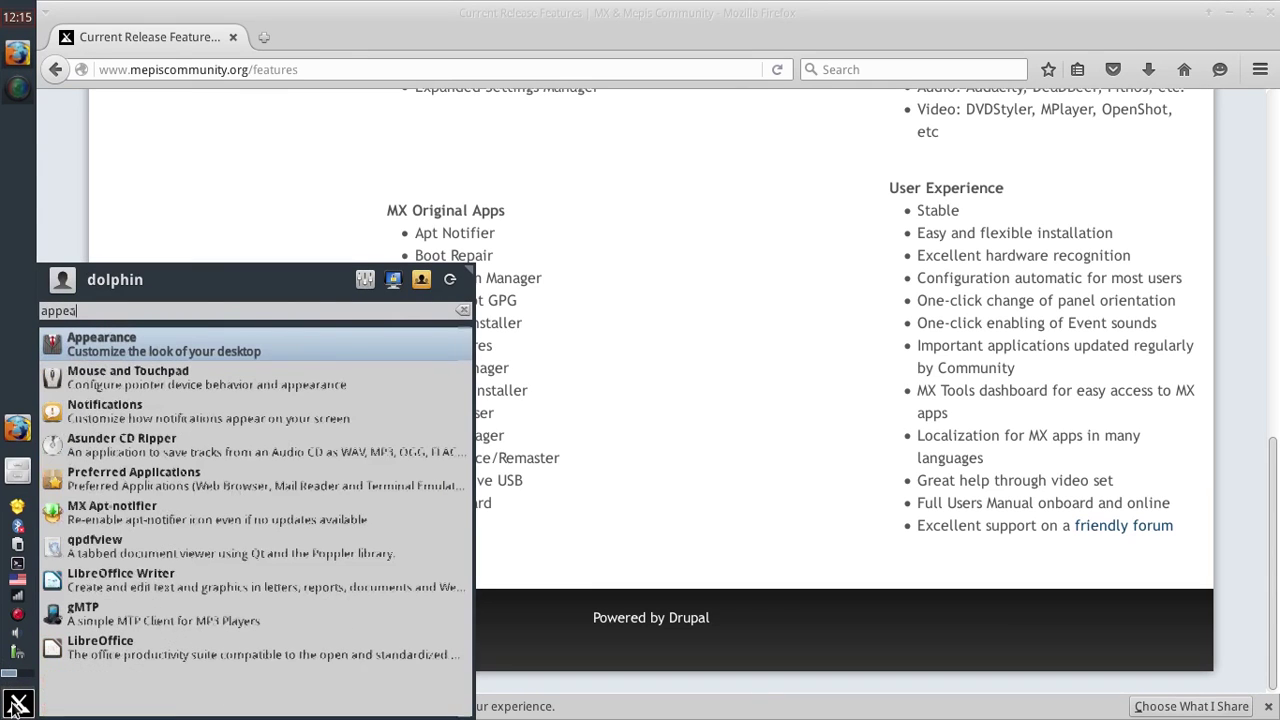
key("Return")
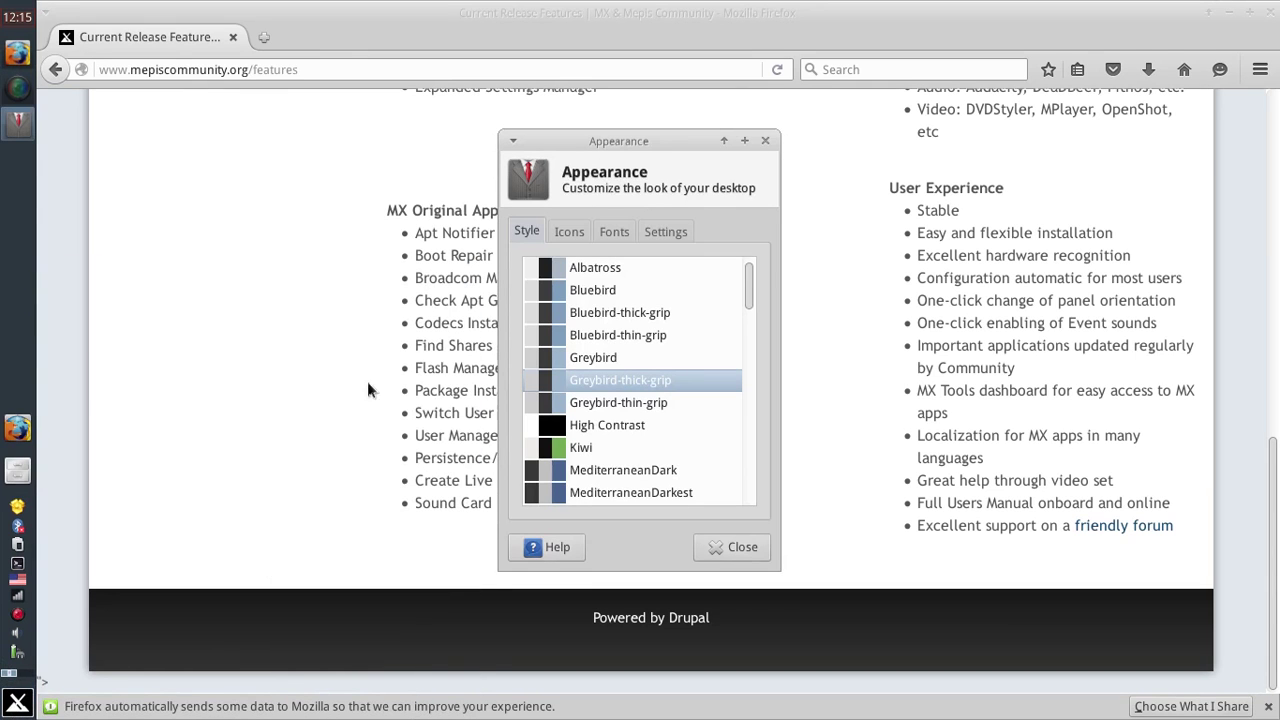
left_click(659, 226)
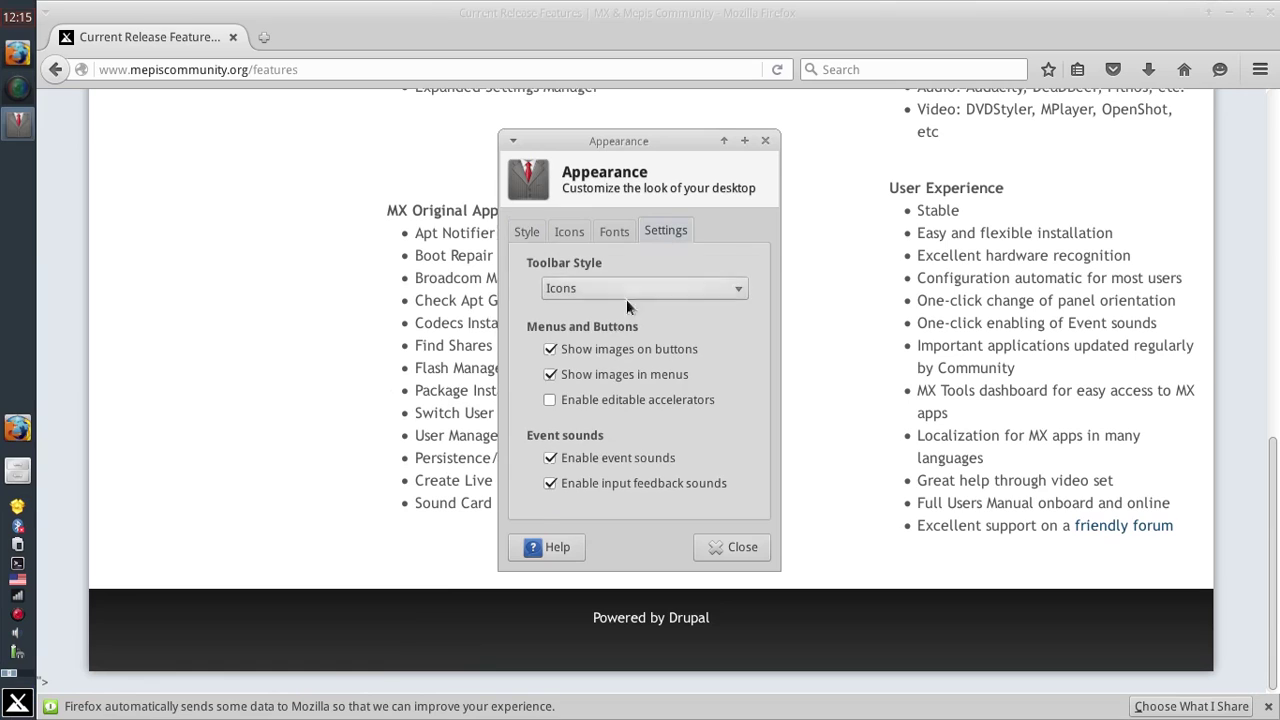
left_click(593, 457)
left_click(730, 546)
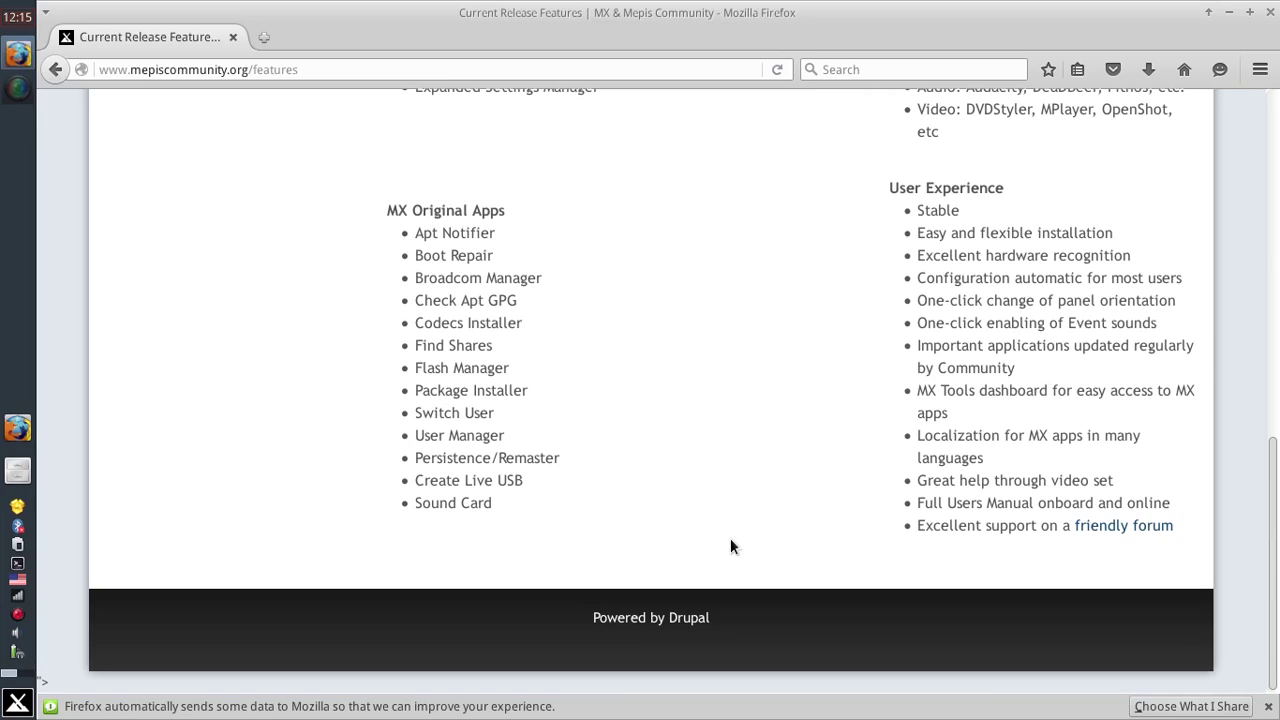
- Return to the start of the features page and open the MX Users Manual from the site's support resources
scroll(730, 546, "up", 6)
scroll(730, 546, "down", 6)
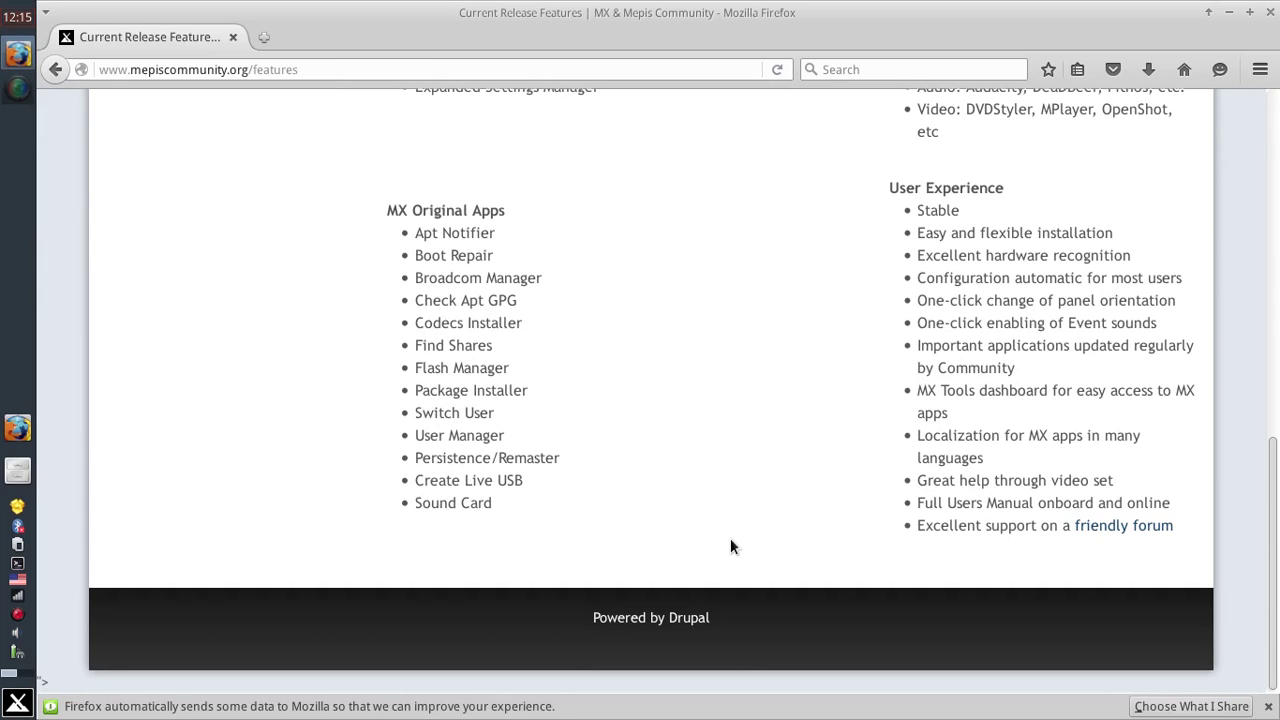
scroll(730, 546, "up", 10)
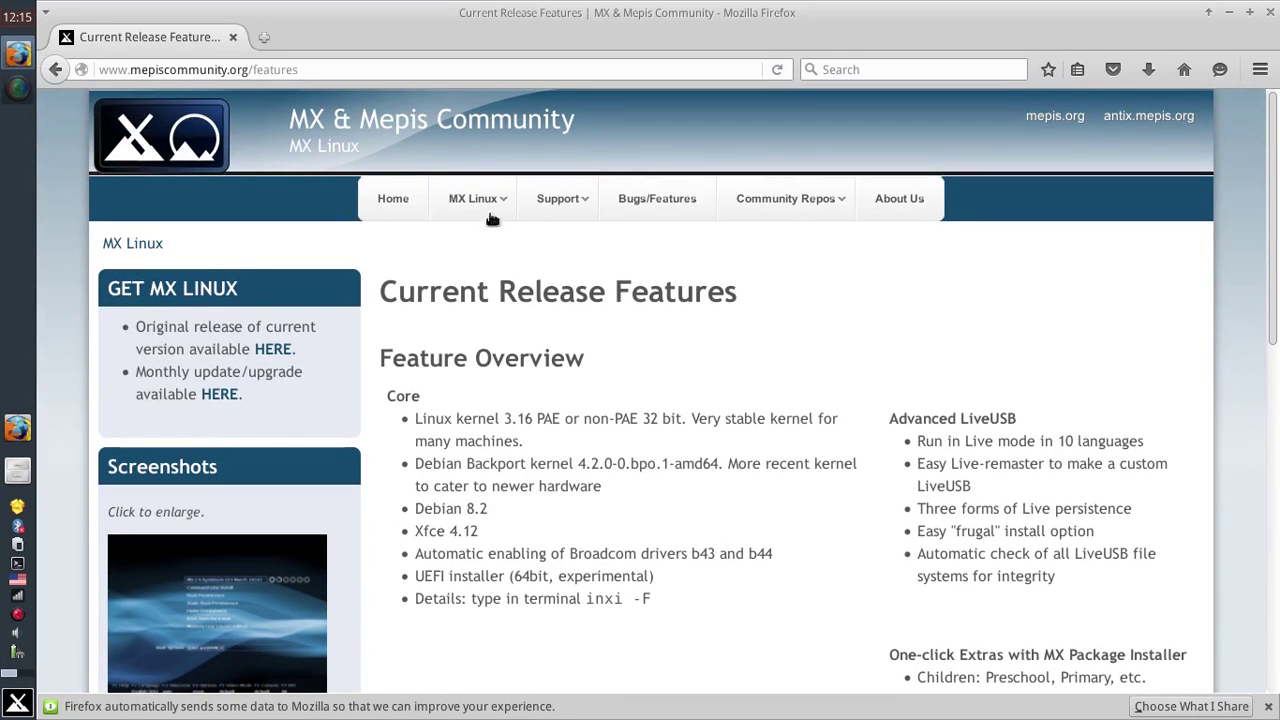
mouse_move(497, 205)
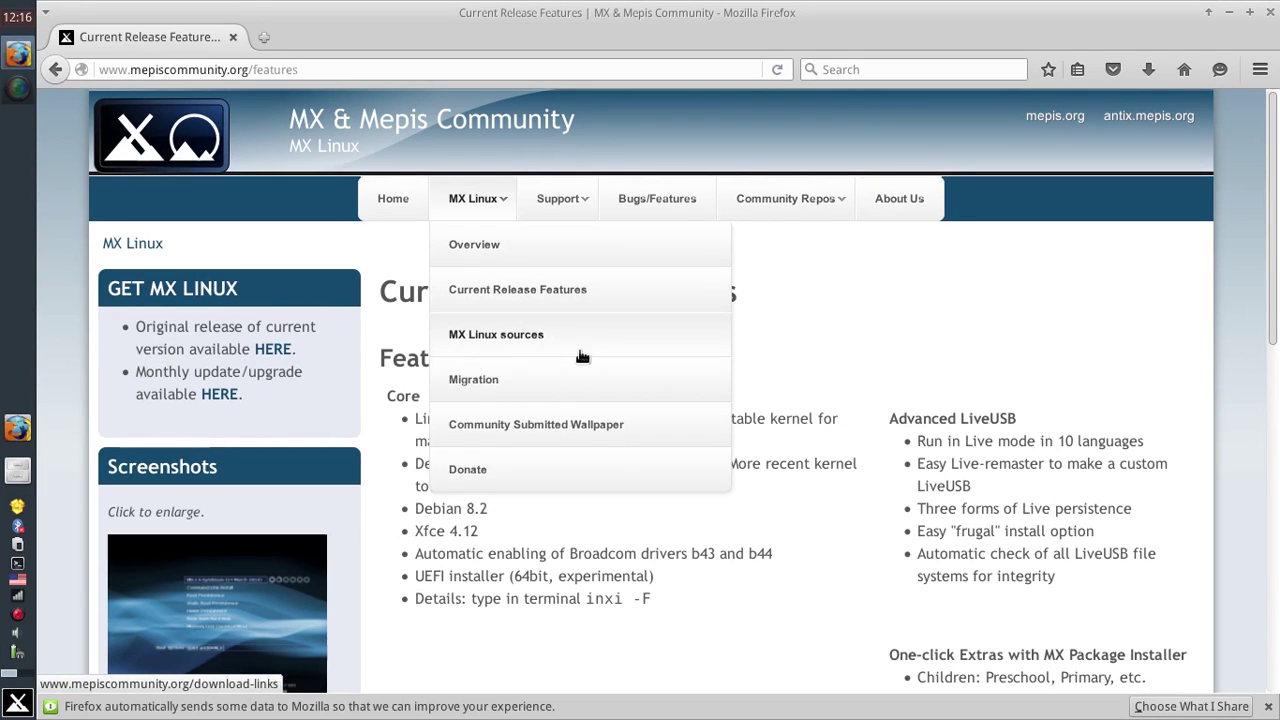
mouse_move(580, 208)
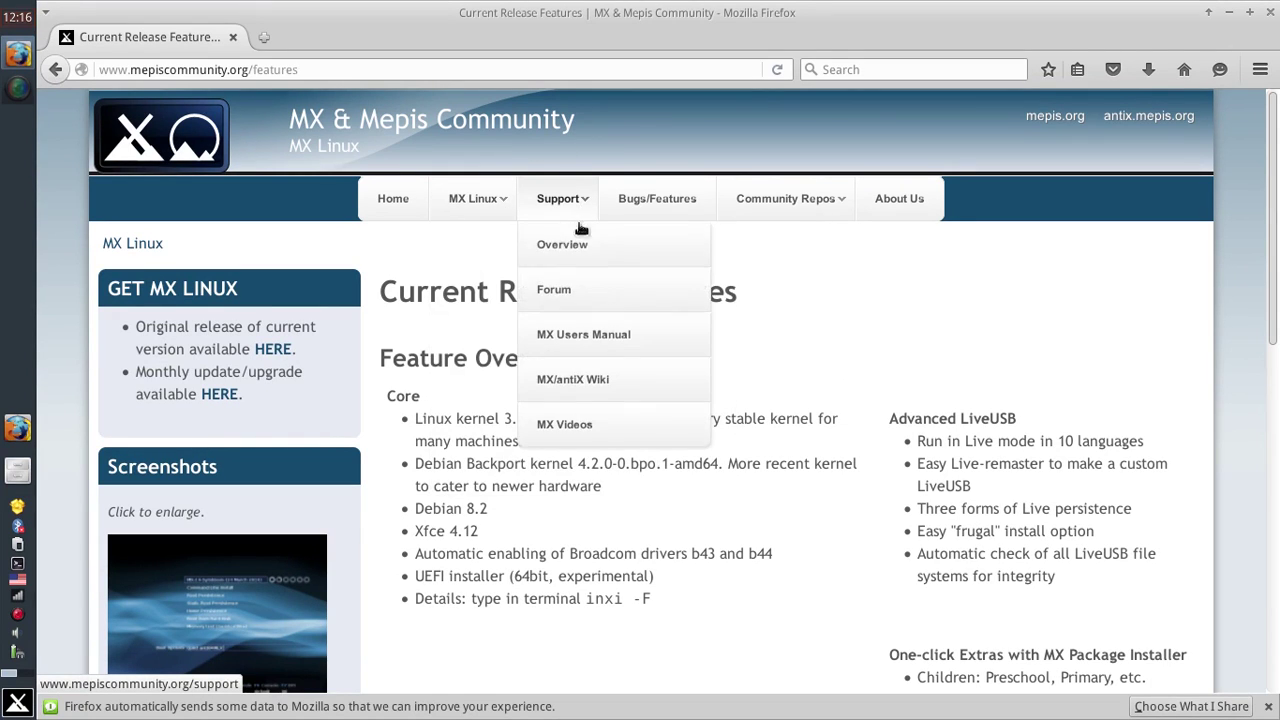
left_click(575, 337)
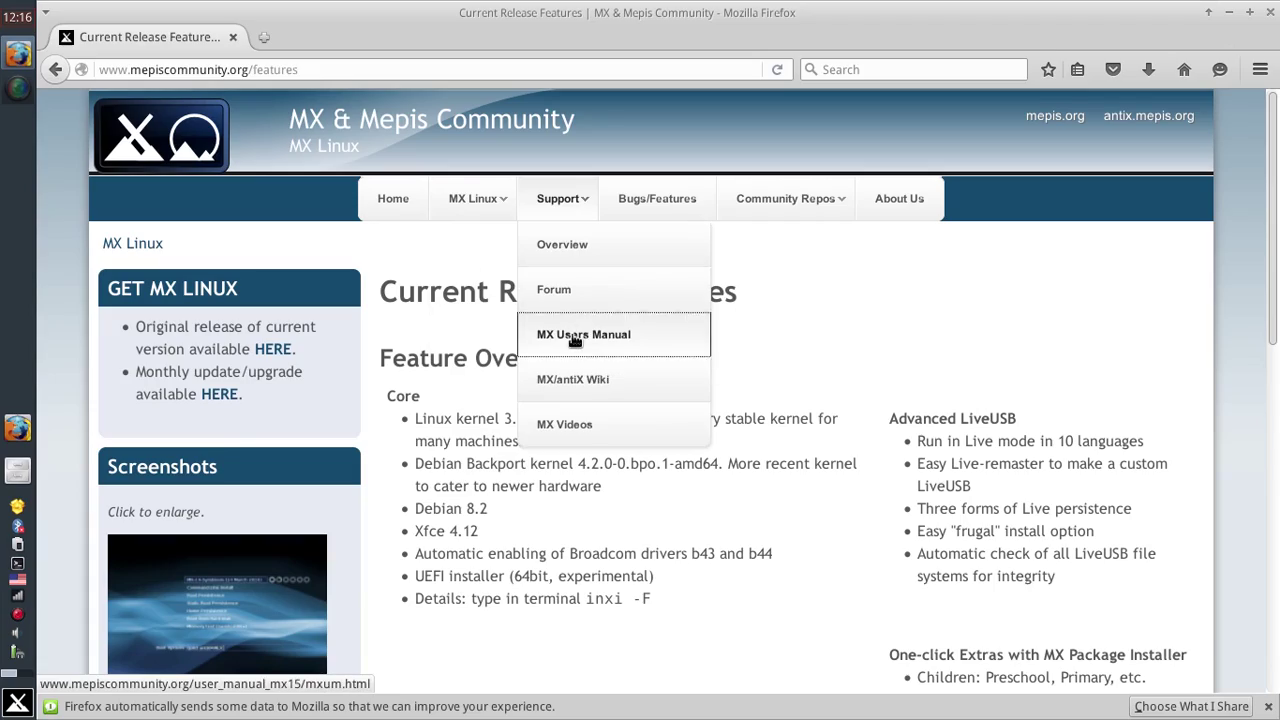
- Look through the manual's table of contents, the About MX Linux introduction and the system requirements
scroll(572, 342, "down", 12)
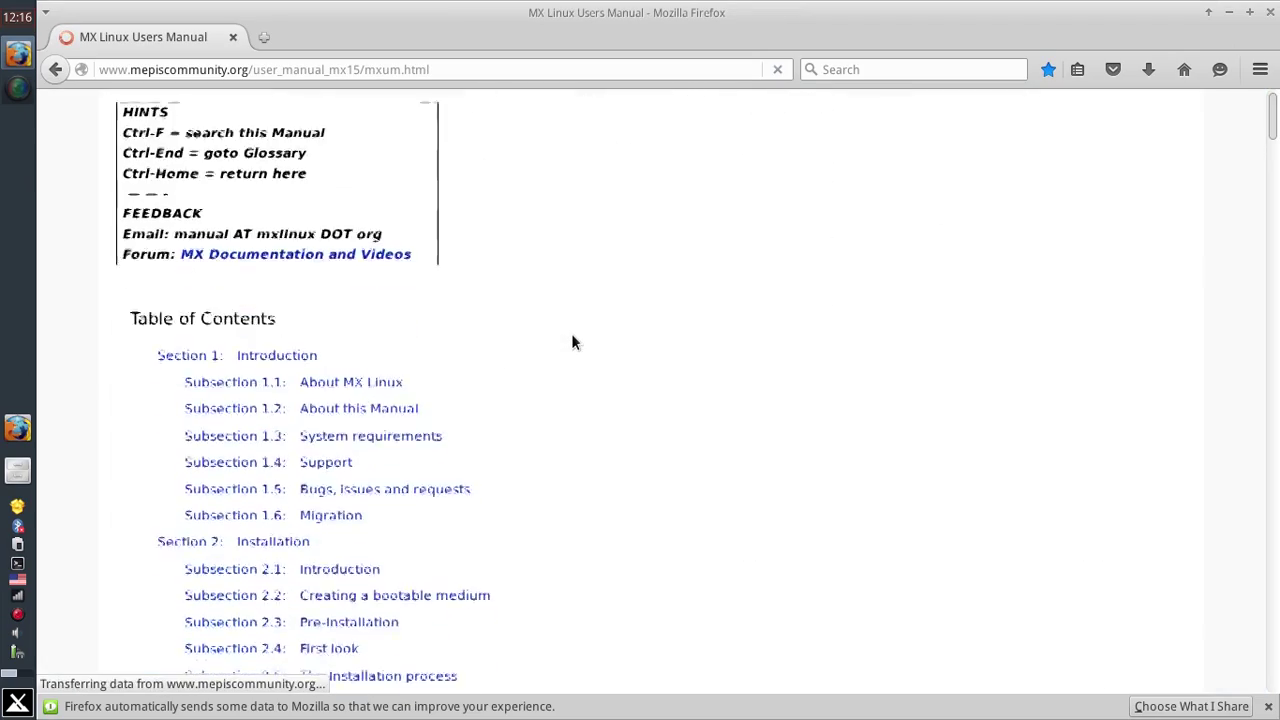
scroll(572, 342, "down", 10)
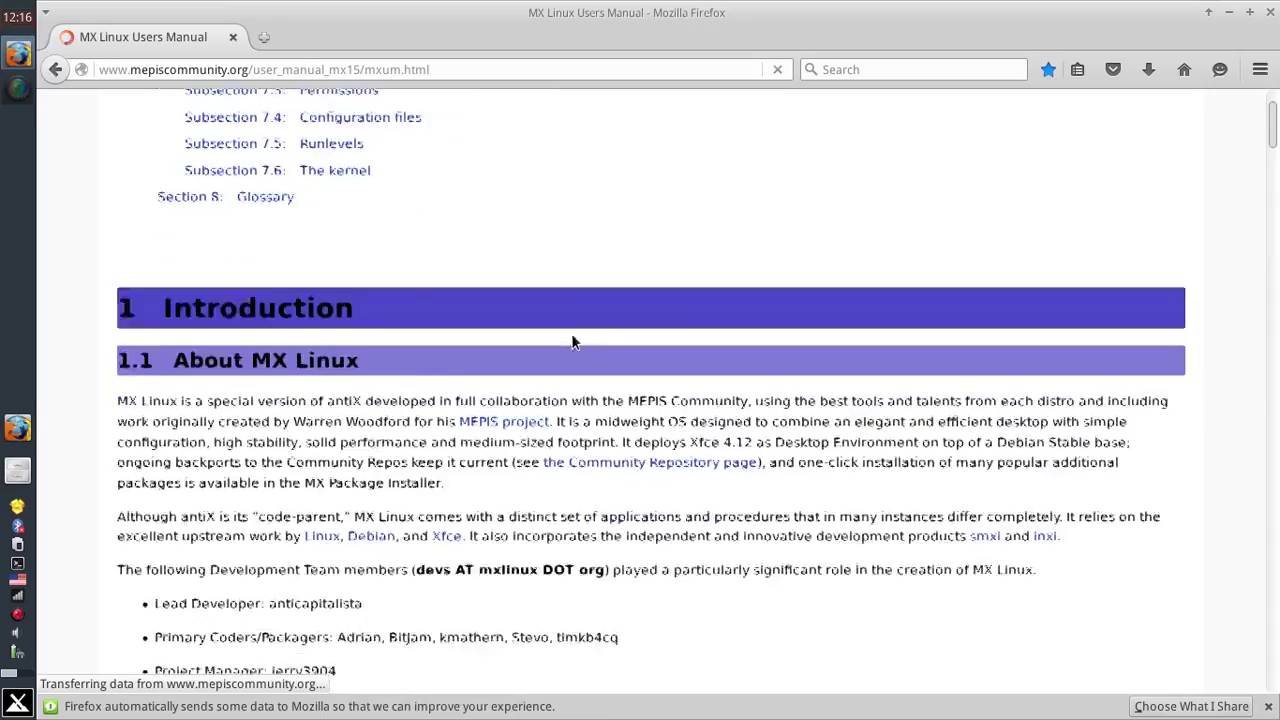
scroll(575, 342, "down", 10)
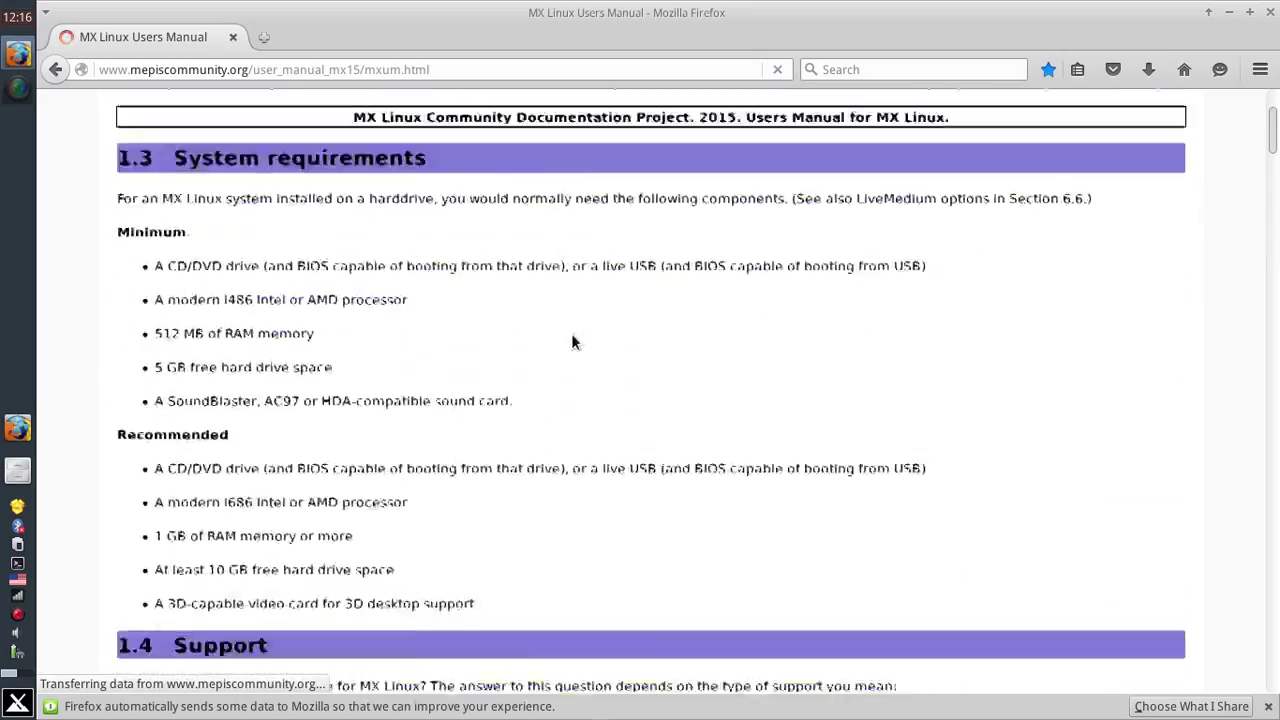
- Leave the MX Users Manual and return to the Current Release Features page
scroll(574, 337, "up", 10)
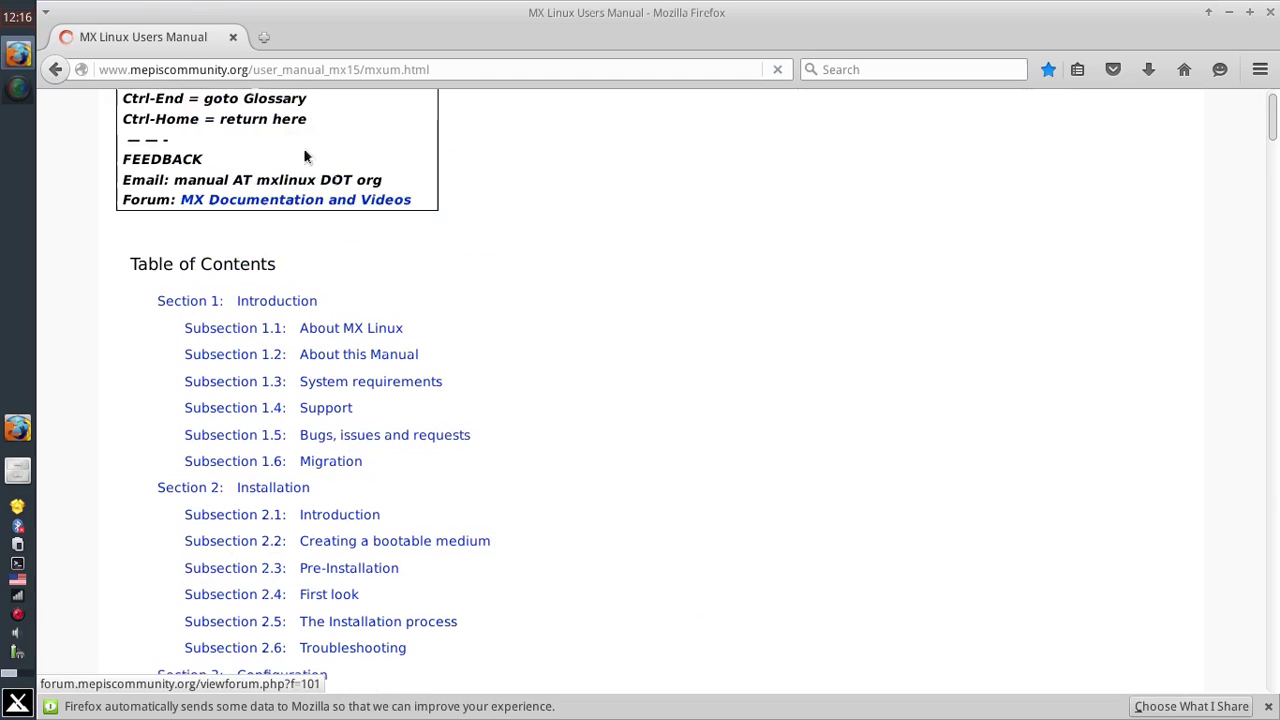
left_click(57, 70)
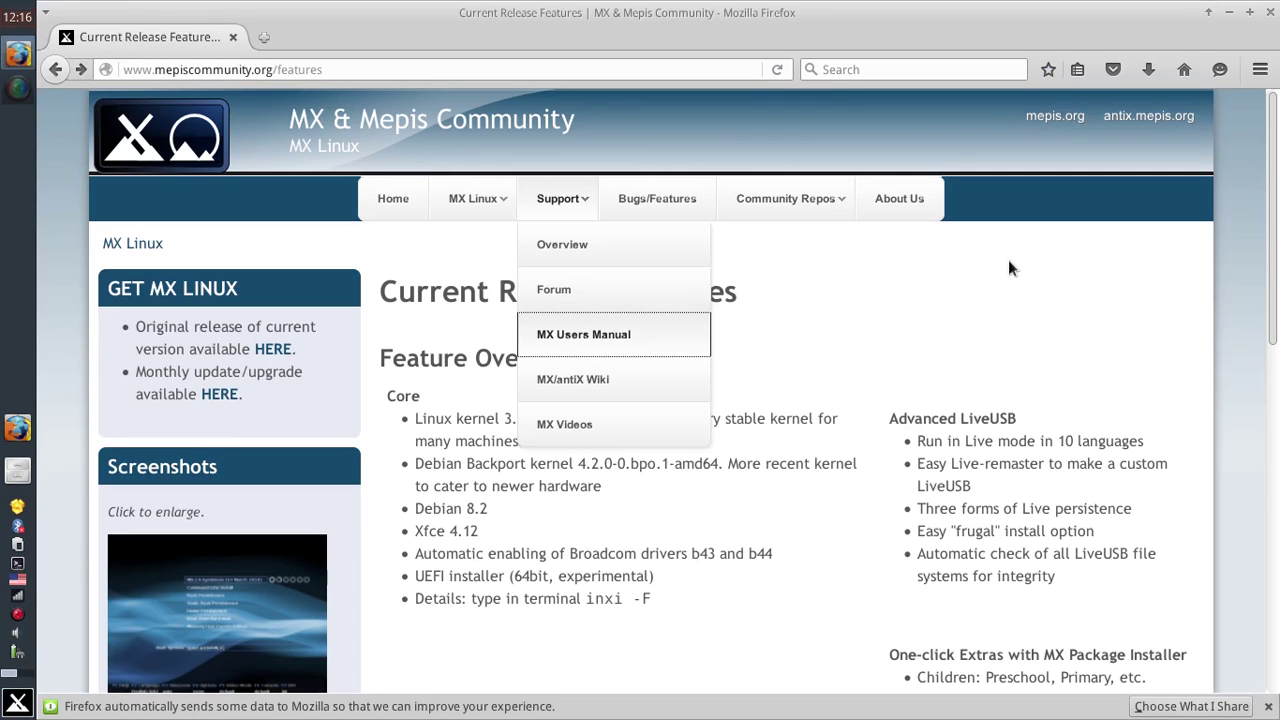
mouse_move(806, 197)
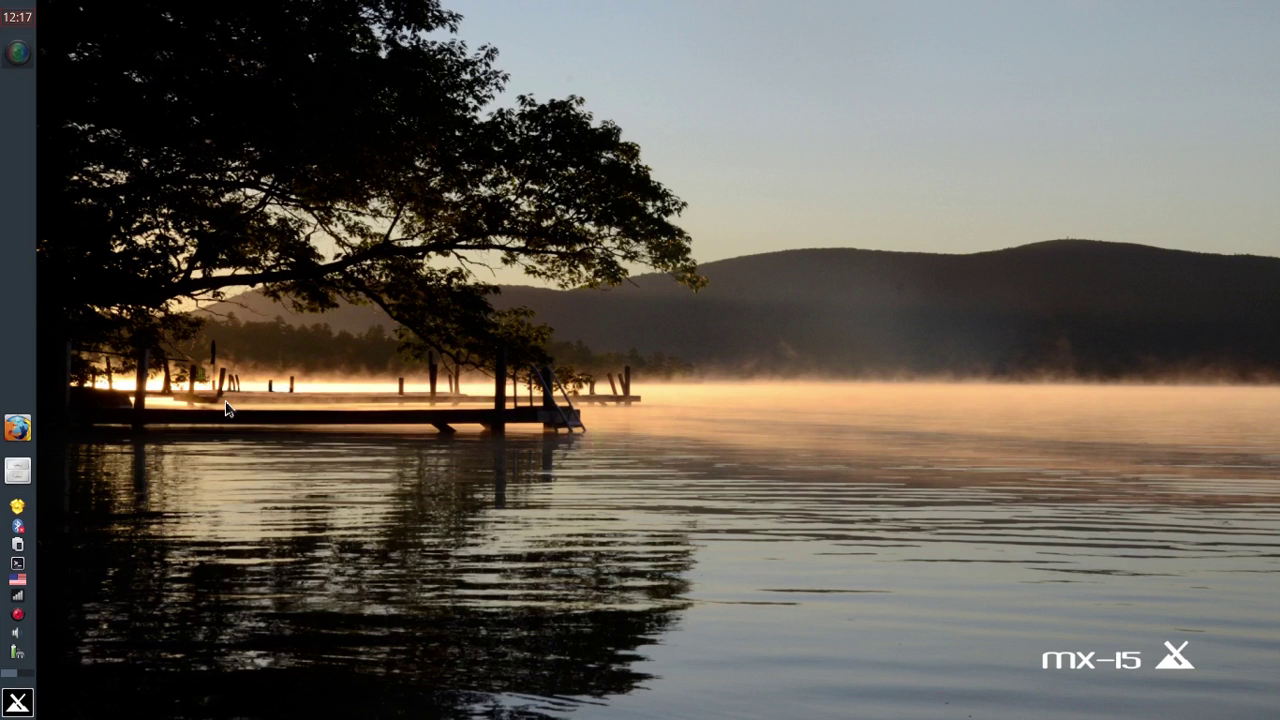
- Try the black cat and frozen waterfall wallpapers in the desktop settings, and set the desert road image as the background
right_click(226, 408)
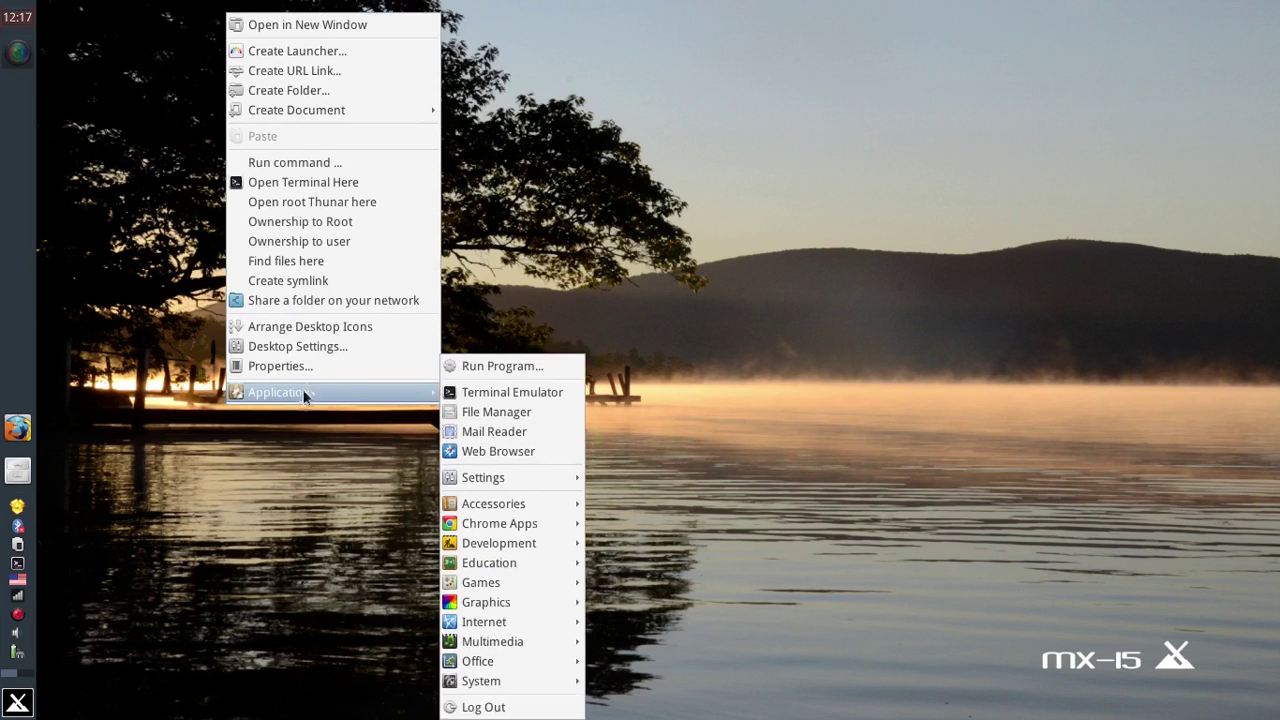
left_click(337, 347)
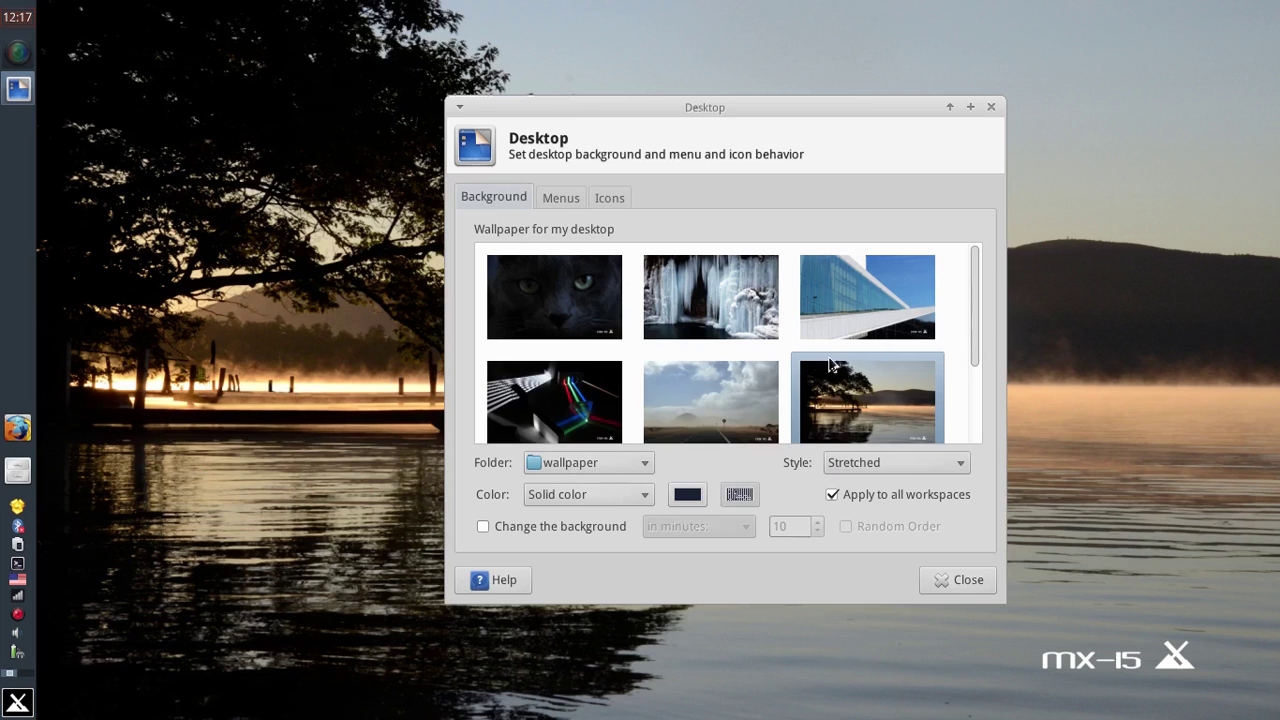
left_click(559, 305)
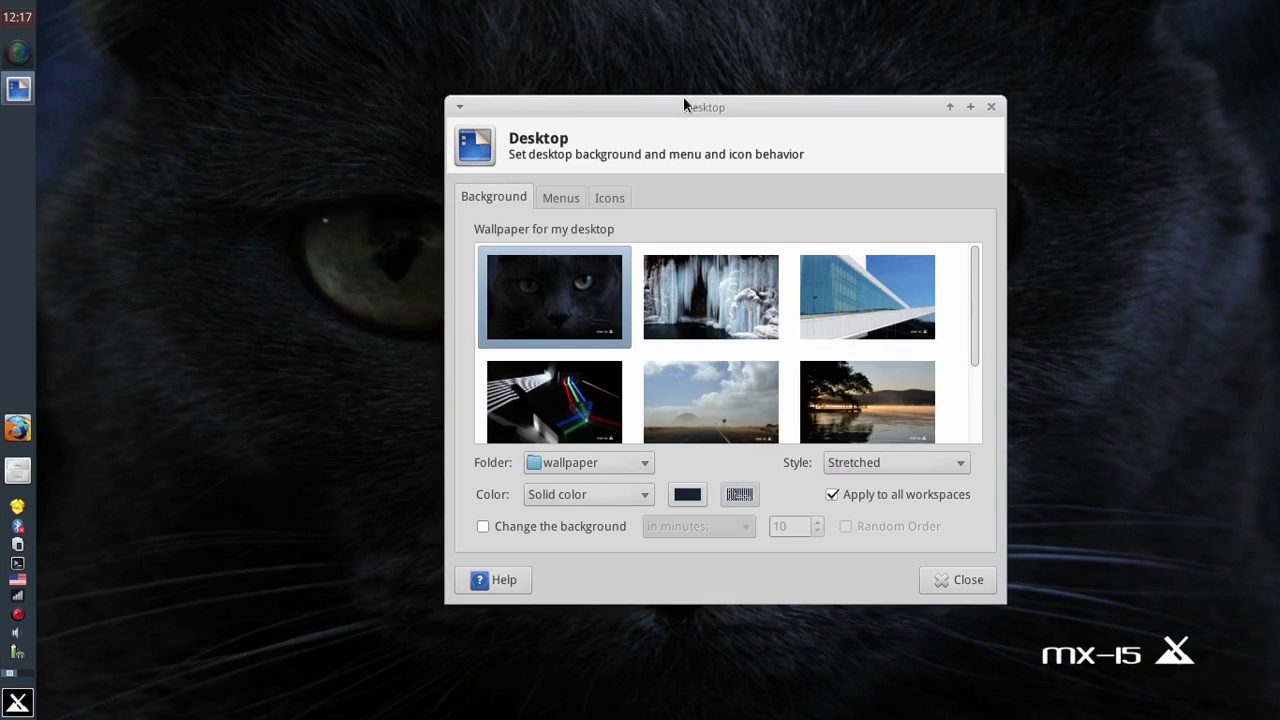
left_click_drag(683, 106, 595, 120)
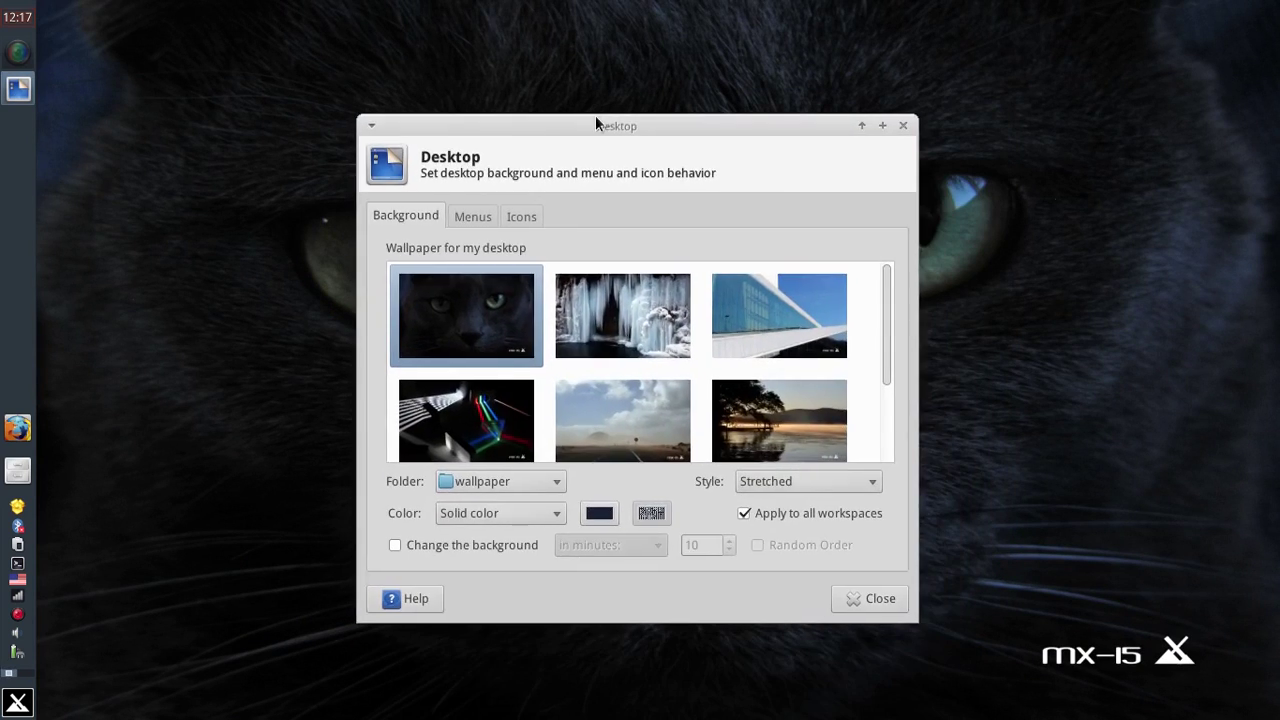
left_click(648, 307)
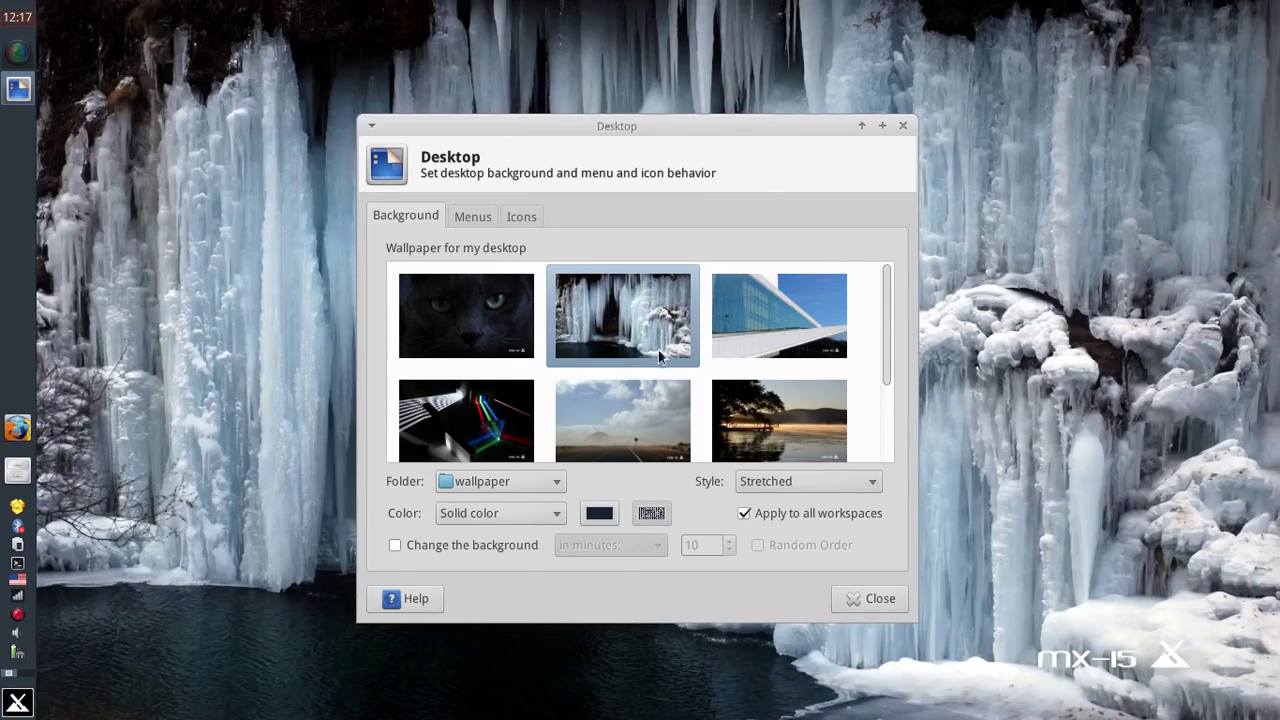
left_click(648, 427)
left_click(863, 600)
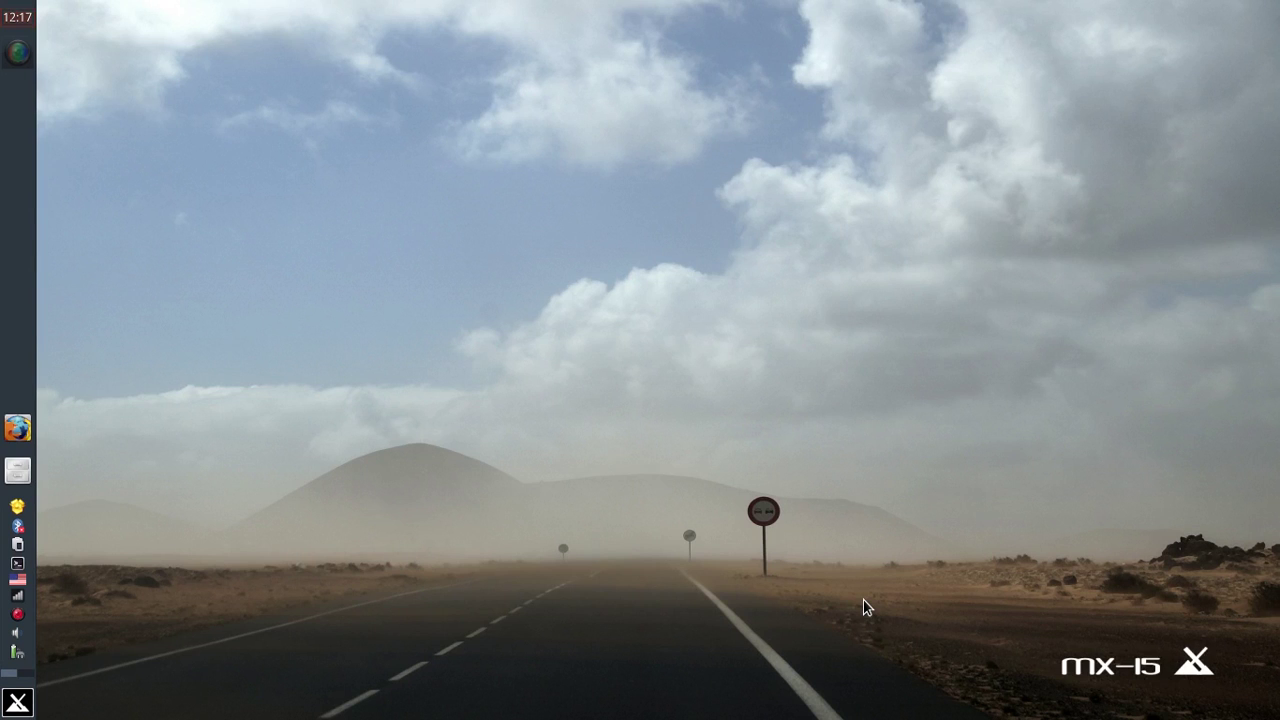
- Show the drop-down terminal over the desktop and hide it again
key("F4")
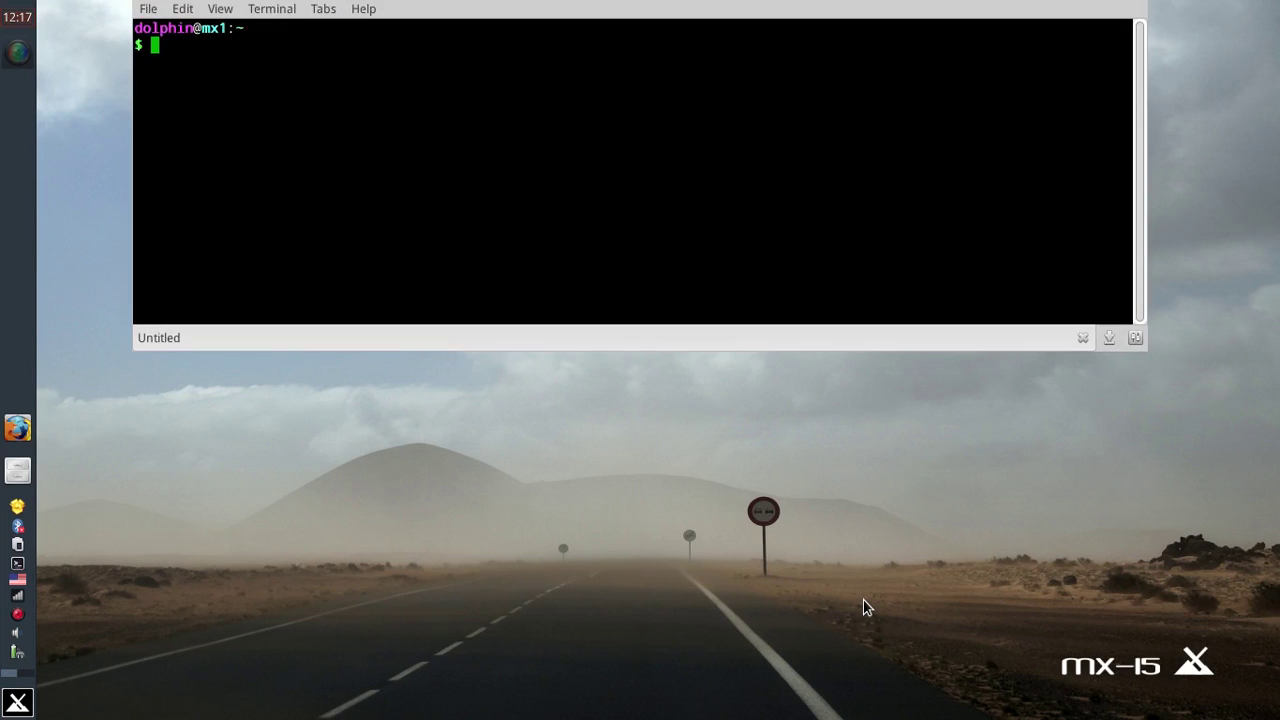
key("F4")
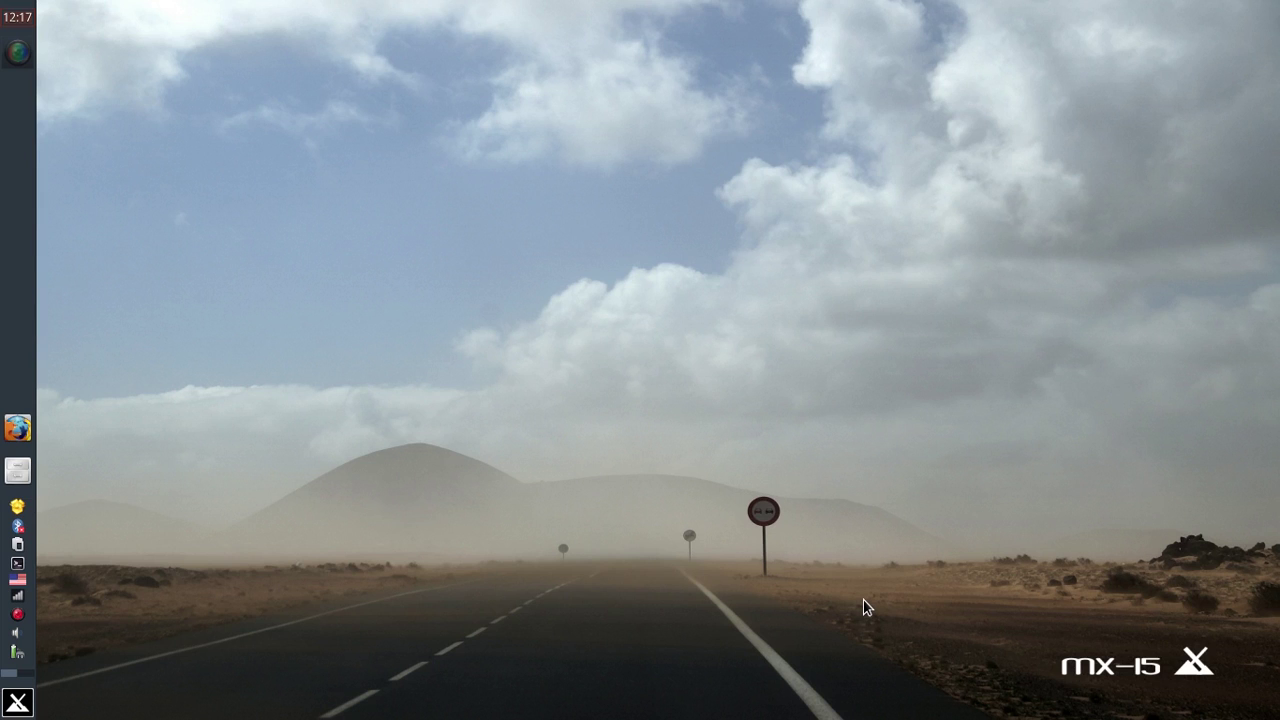
- Open the Apt History from the update notifier, look through the installed package entries and close the window
right_click(17, 507)
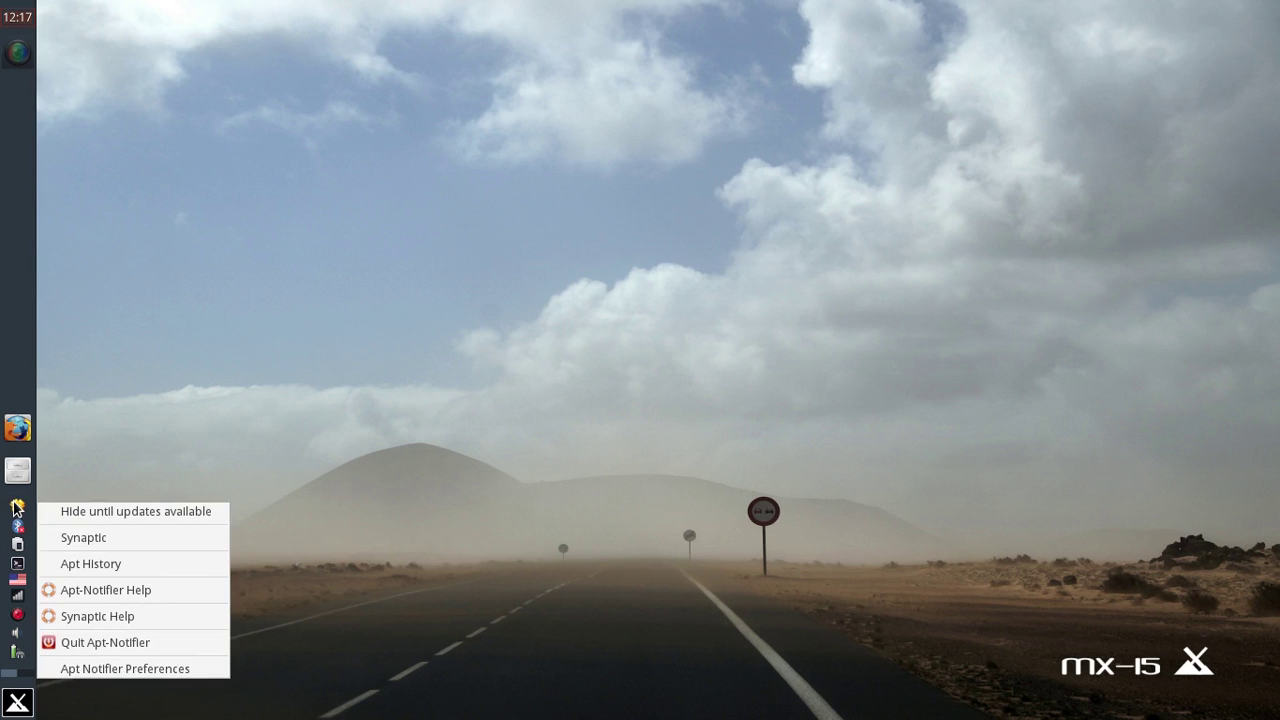
left_click(107, 563)
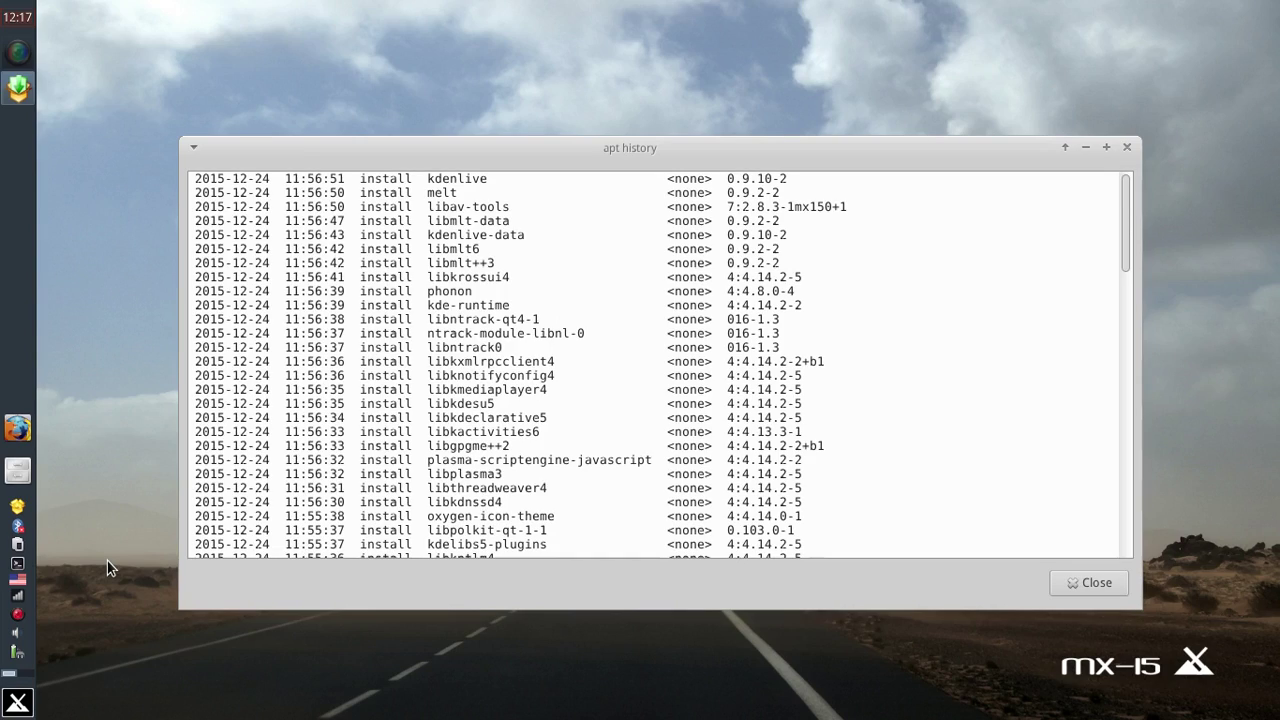
scroll(592, 278, "down", 20)
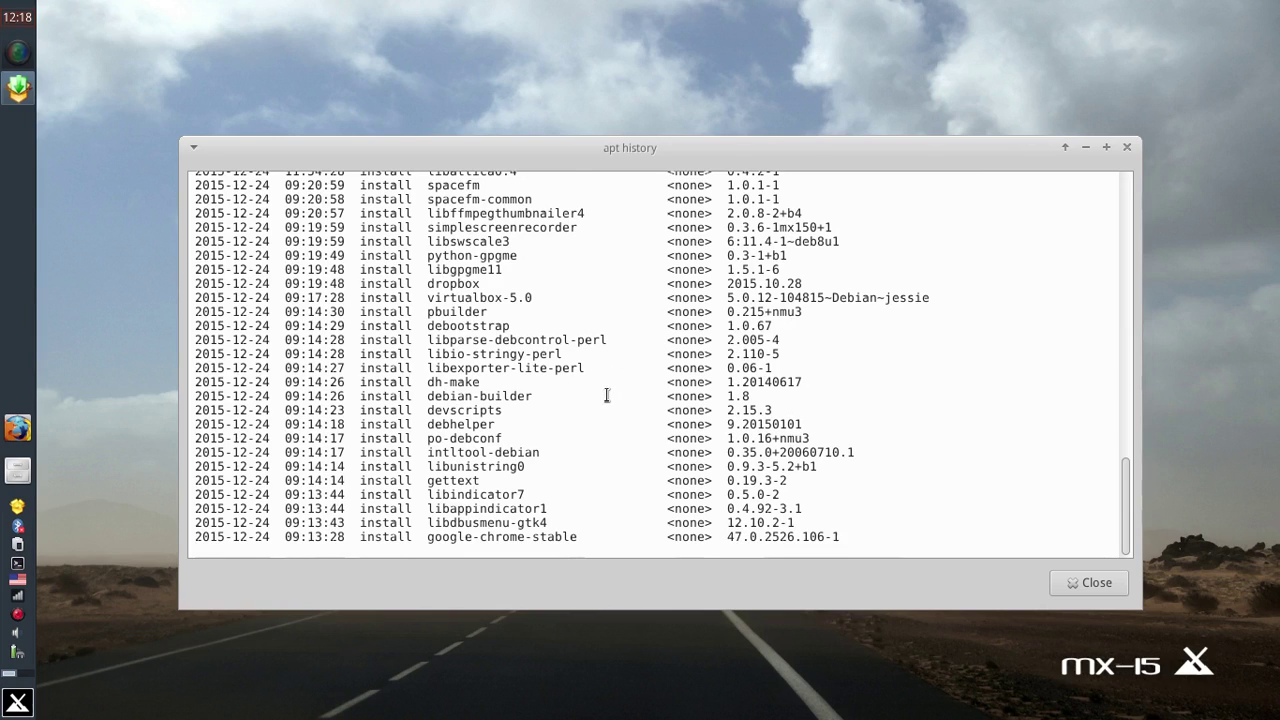
scroll(612, 385, "up", 8)
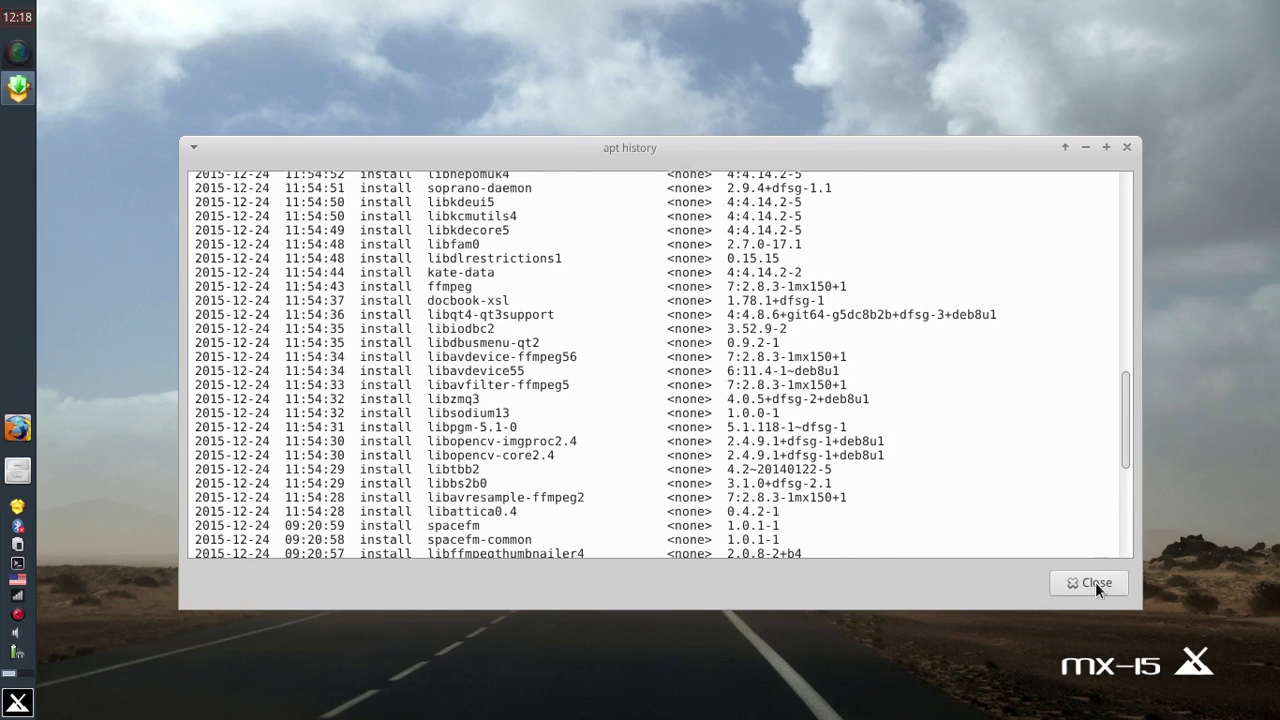
left_click(1095, 582)
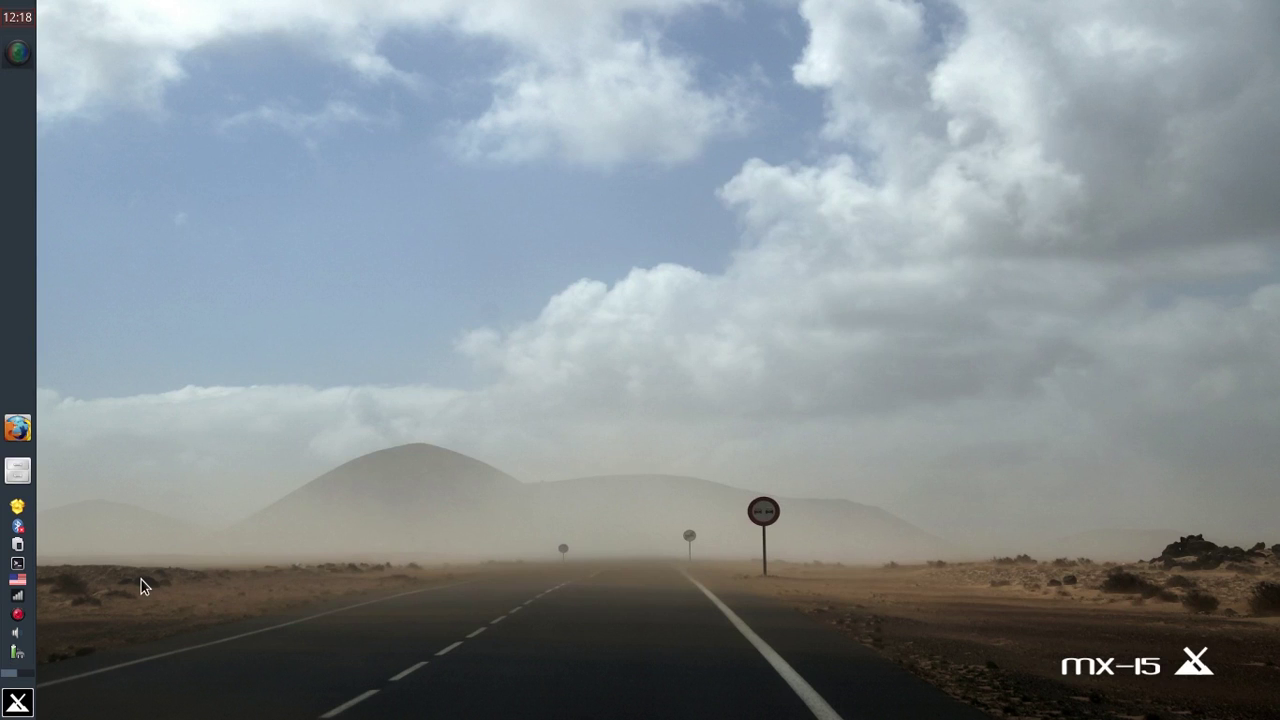